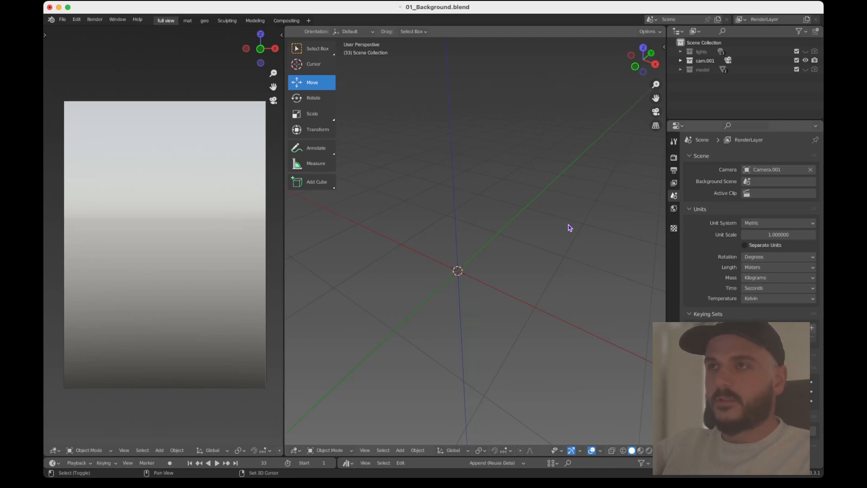
# Step: Add a mesh plane at the scene origin
pyautogui.hotkey('shift', 'a')
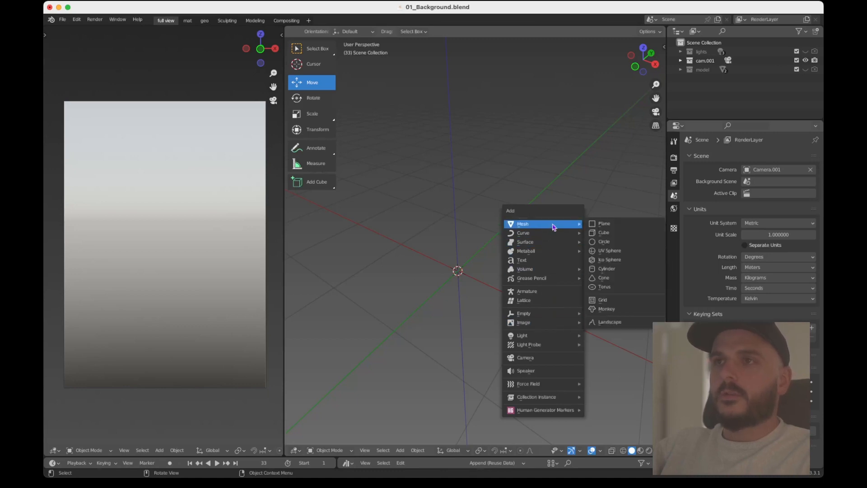
pyautogui.click(599, 225)
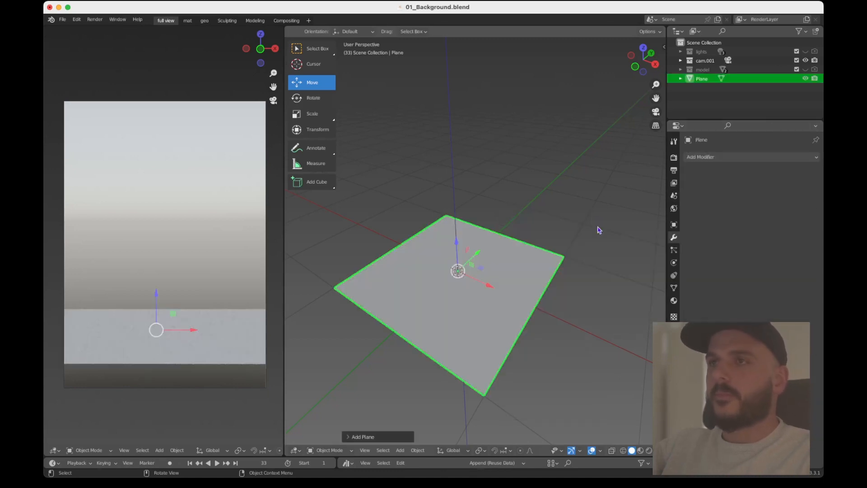
pyautogui.moveTo(508, 267); pyautogui.dragTo(508, 266, button='middle')
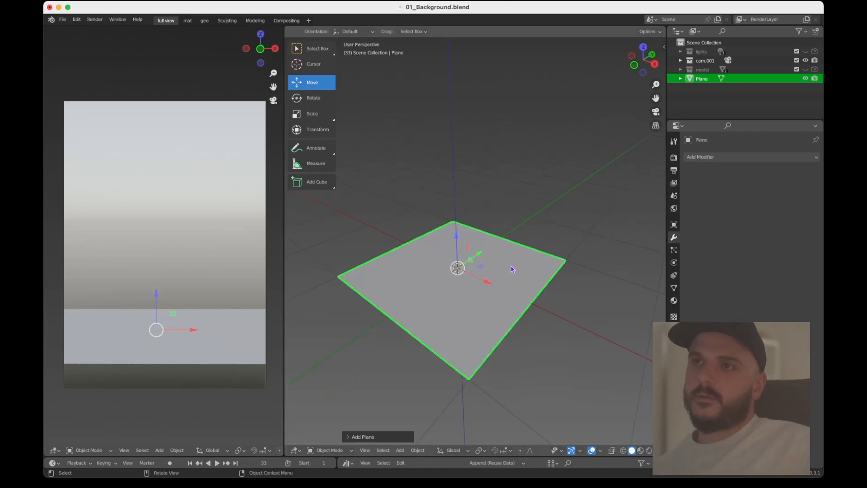
# Step: In Edit Mode, select the plane's rear edge and extrude it straight up along Z by about 2.05 m to form a wall
pyautogui.press('Tab')
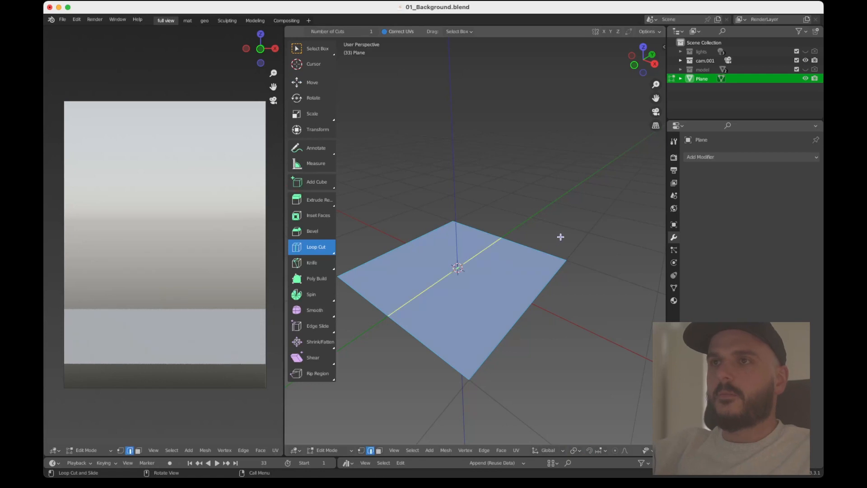
pyautogui.click(310, 56)
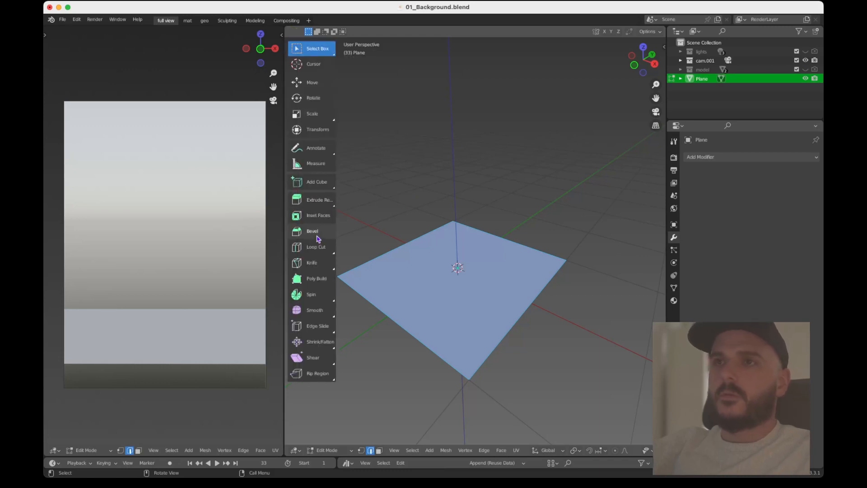
pyautogui.click(535, 224)
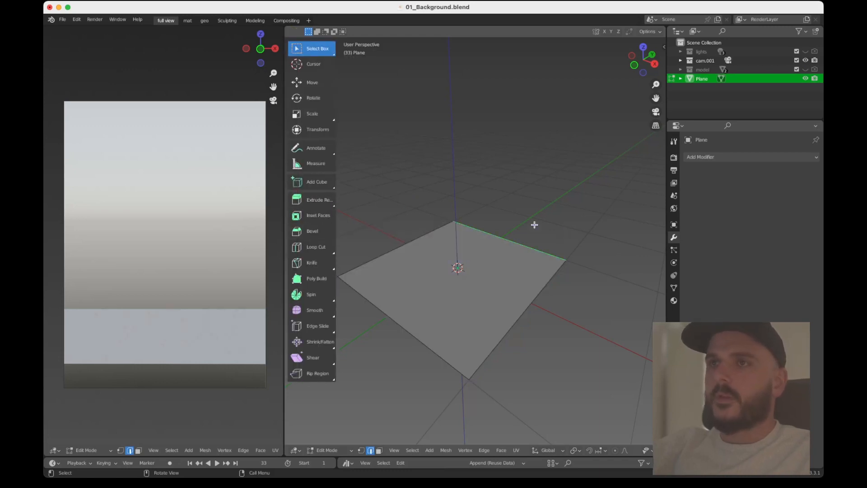
pyautogui.click(508, 188)
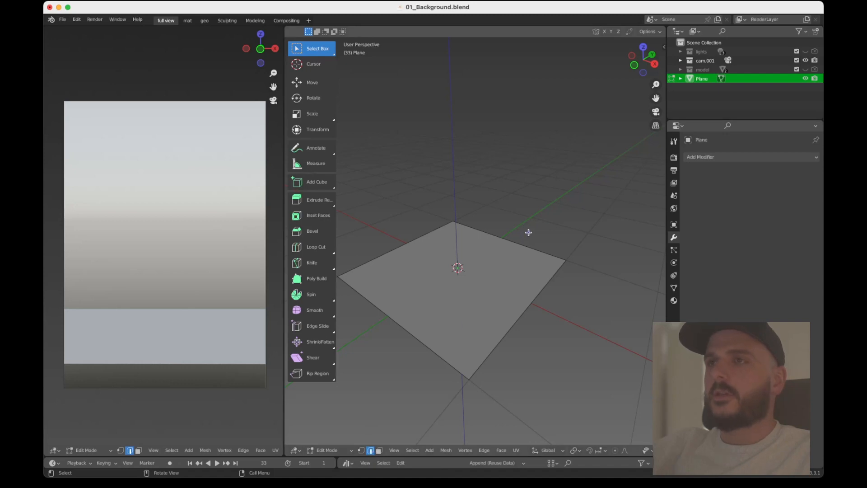
pyautogui.moveTo(528, 232); pyautogui.dragTo(499, 263)
pyautogui.scroll(3, 518, 238)
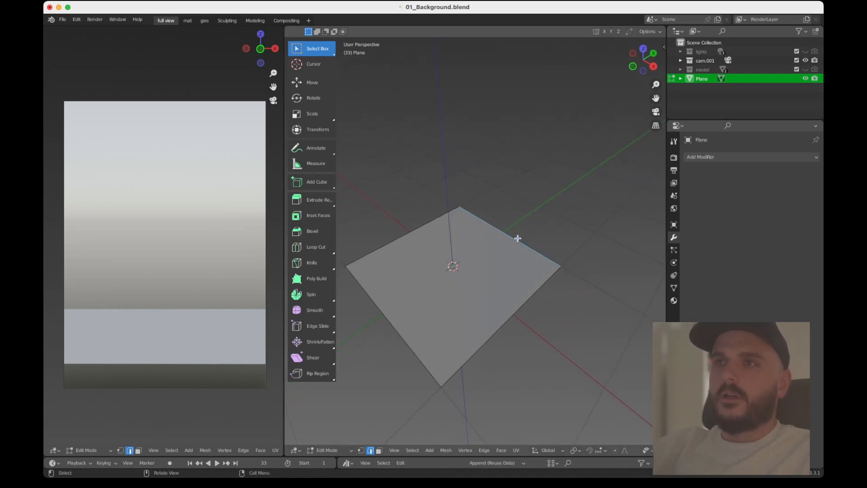
pyautogui.scroll(-5, 518, 238)
pyautogui.hscroll(-3, 517, 238)
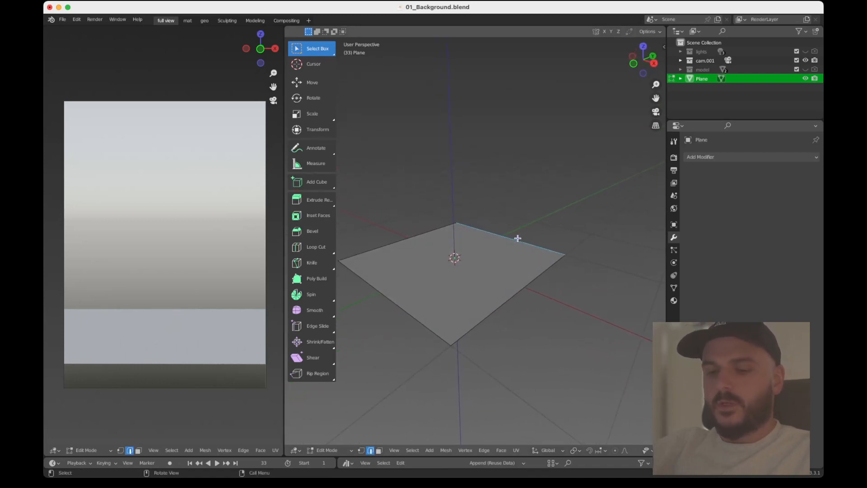
pyautogui.press('e')
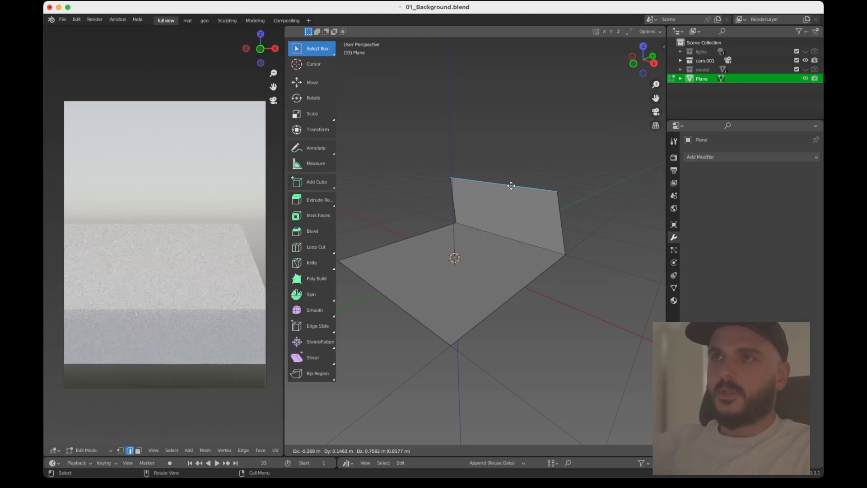
pyautogui.press('z')
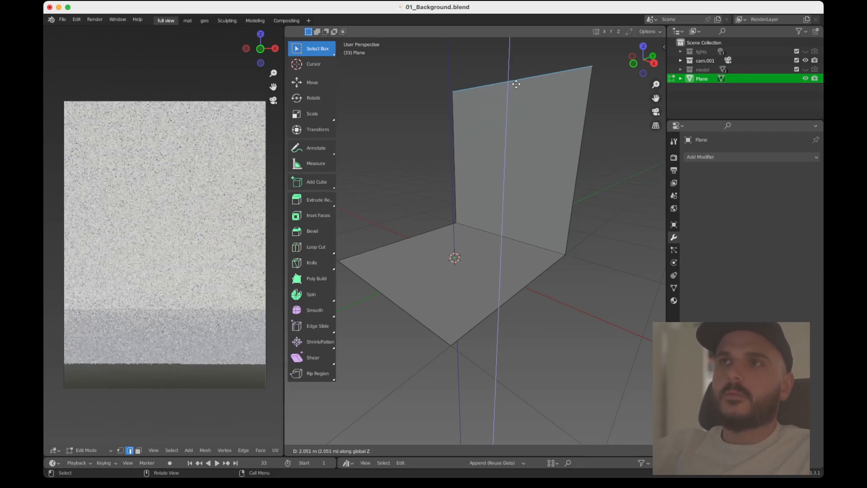
pyautogui.click(516, 84)
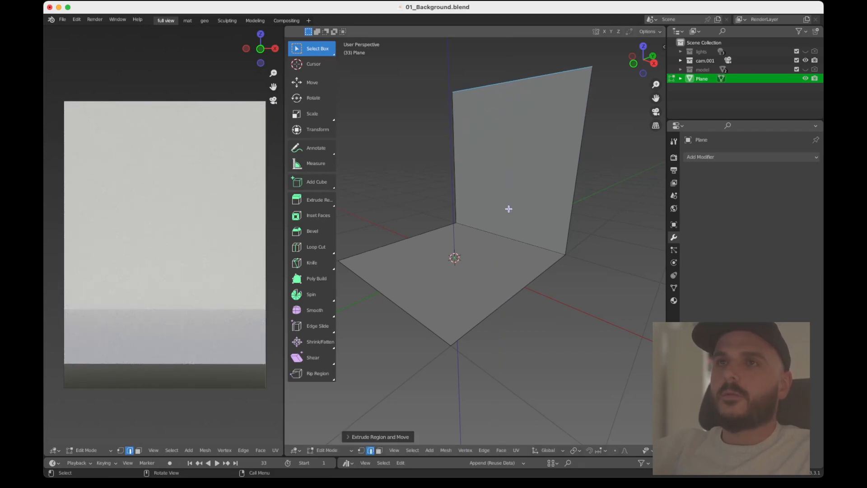
# Step: Bevel the shared edge between the floor and the wall with a single segment about 0.49 m wide
pyautogui.scroll(-2, 508, 209)
pyautogui.scroll(3, 508, 208)
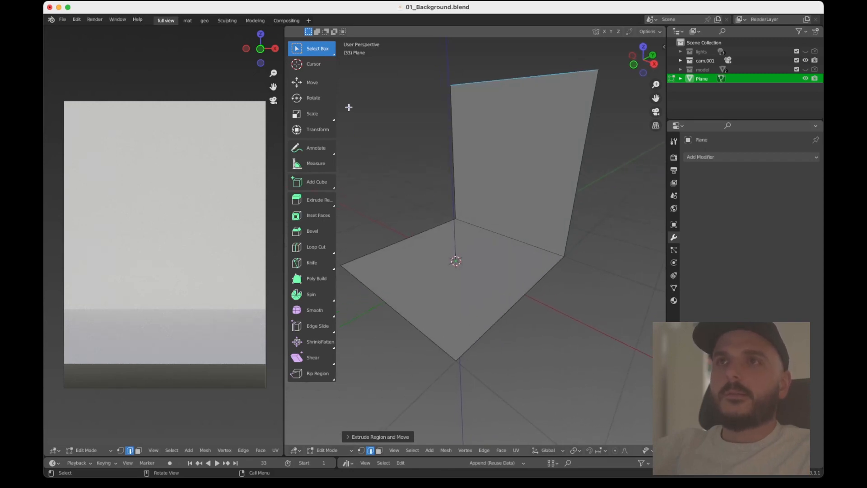
pyautogui.scroll(-3, 524, 221)
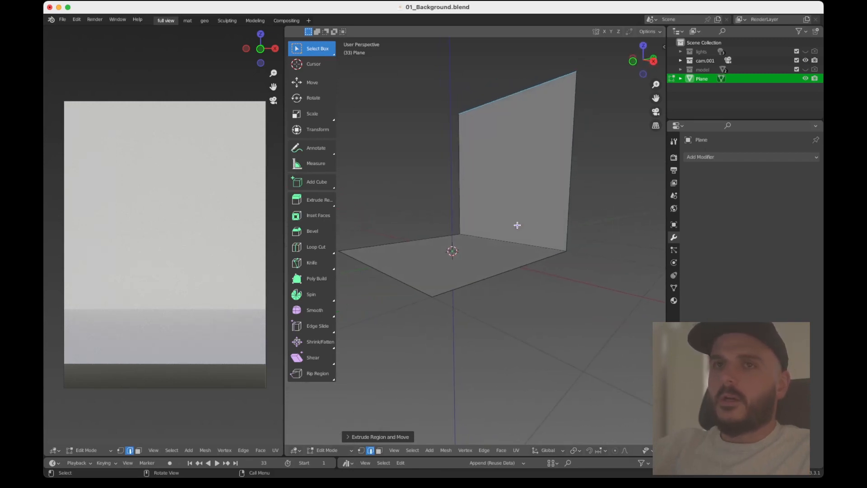
pyautogui.scroll(2, 517, 225)
pyautogui.moveTo(536, 218); pyautogui.dragTo(482, 256)
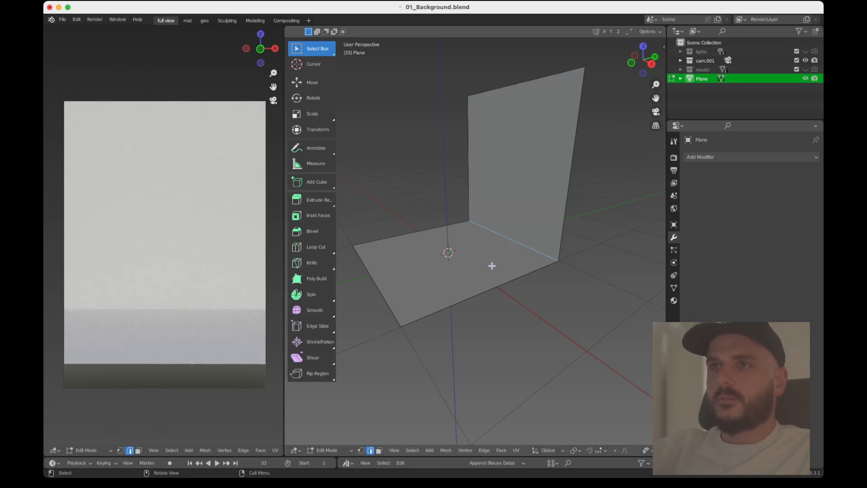
pyautogui.press('ctrl')
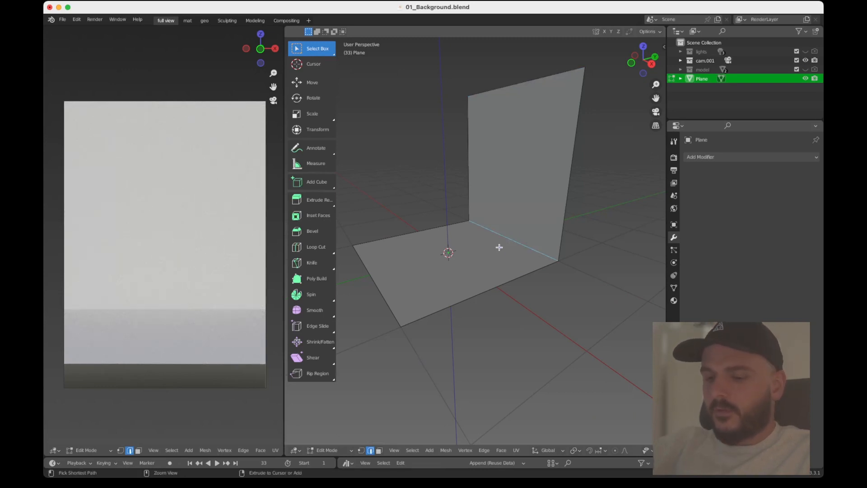
pyautogui.hotkey('ctrl', 'b')
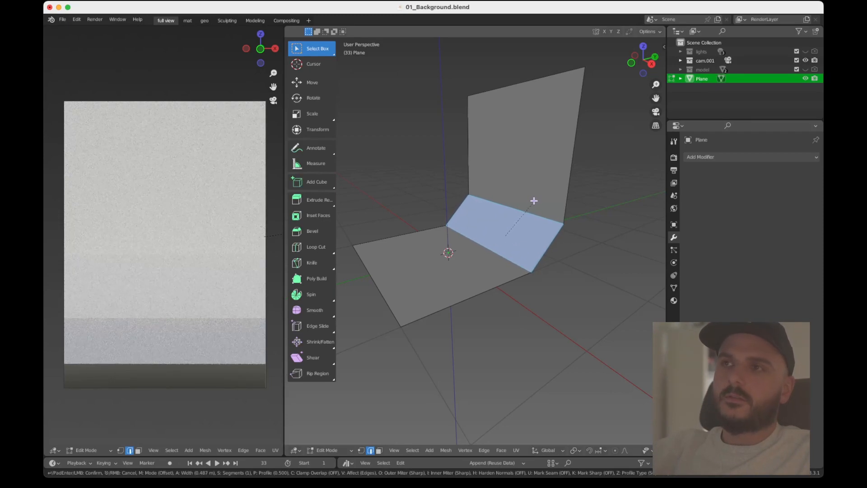
pyautogui.click(532, 200)
# Step: Bevel the two edges of the new slanted face by about 0.18 m and return to Object Mode
pyautogui.moveTo(526, 203); pyautogui.dragTo(518, 206, button='middle')
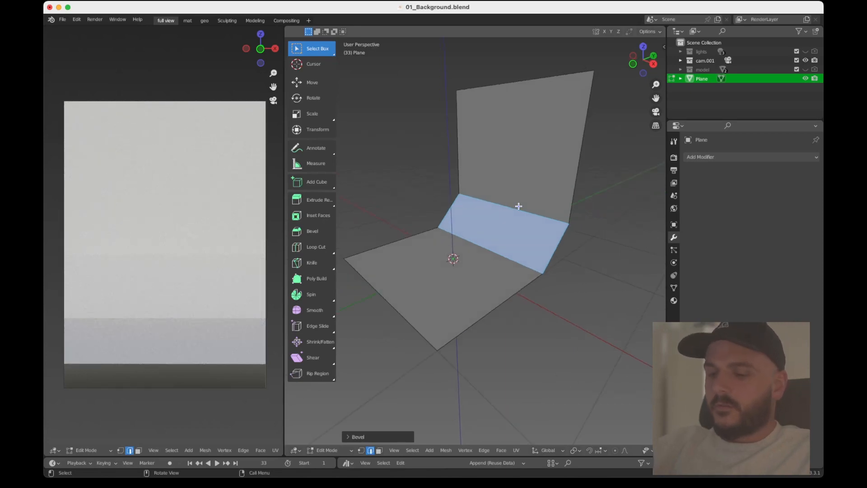
pyautogui.hotkey('ctrl', 'b')
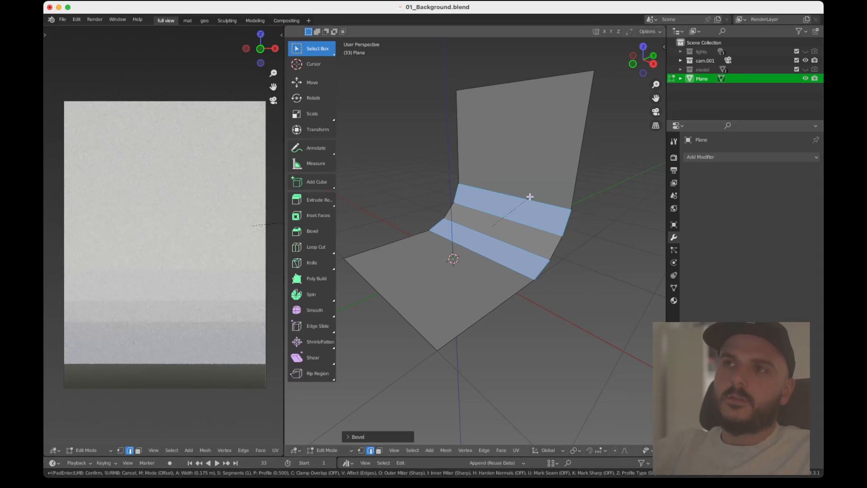
pyautogui.click(530, 196)
pyautogui.hscroll(5, 529, 196)
pyautogui.hscroll(-4, 529, 196)
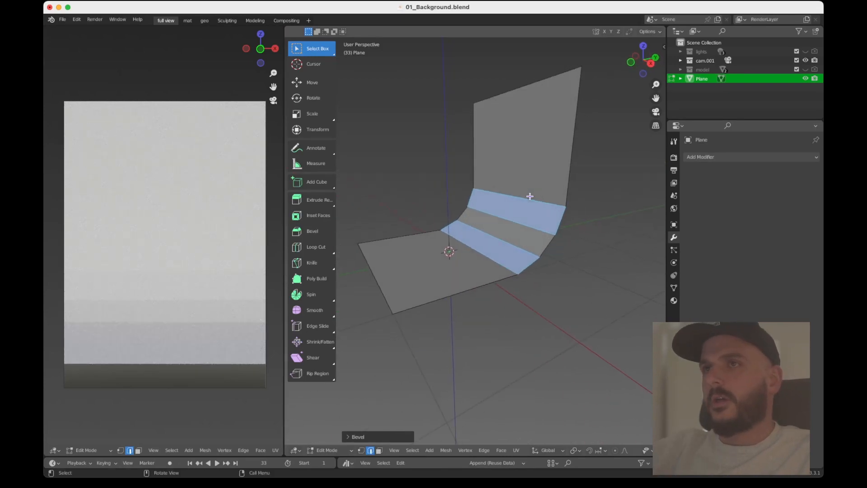
pyautogui.hscroll(-2, 529, 197)
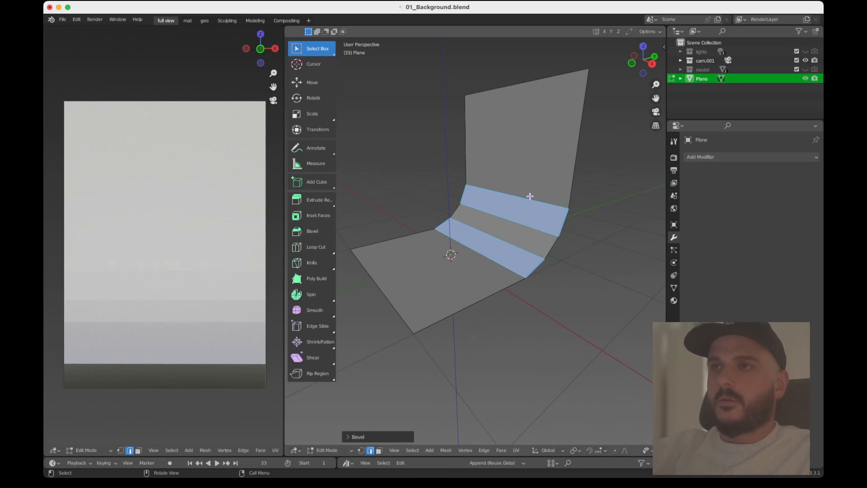
pyautogui.press('Tab')
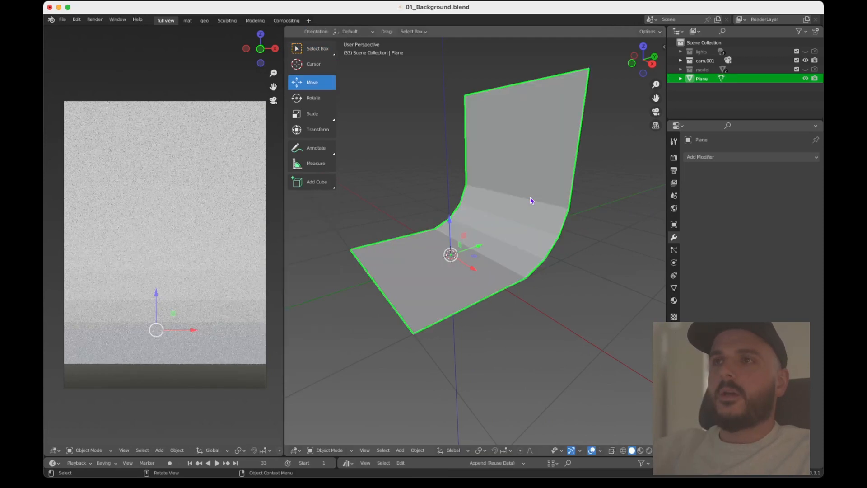
# Step: Apply Shade Smooth to the curved backdrop plane
pyautogui.hscroll(-2, 540, 201)
pyautogui.hscroll(-2, 540, 202)
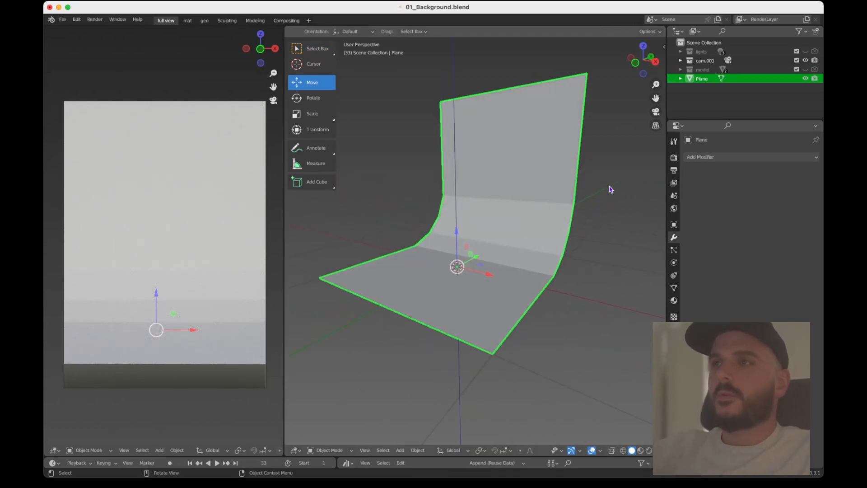
pyautogui.click(610, 189)
pyautogui.hscroll(-3, 543, 199)
pyautogui.click(544, 199)
pyautogui.rightClick(543, 200)
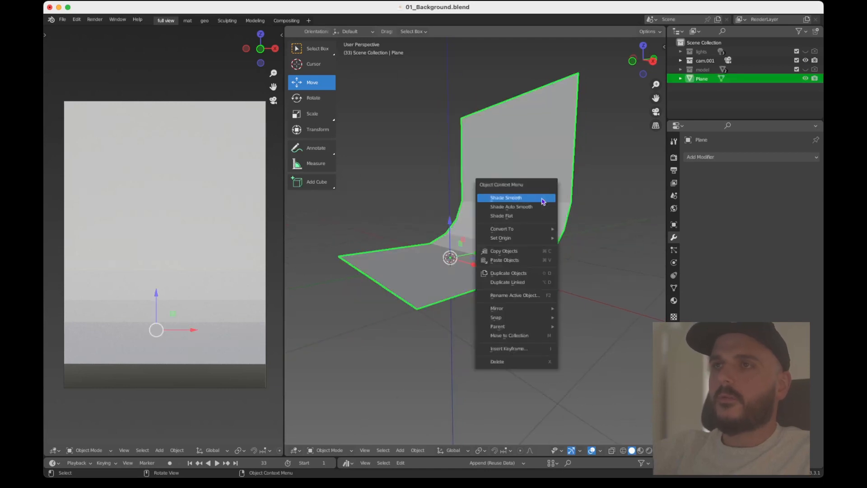
pyautogui.click(542, 199)
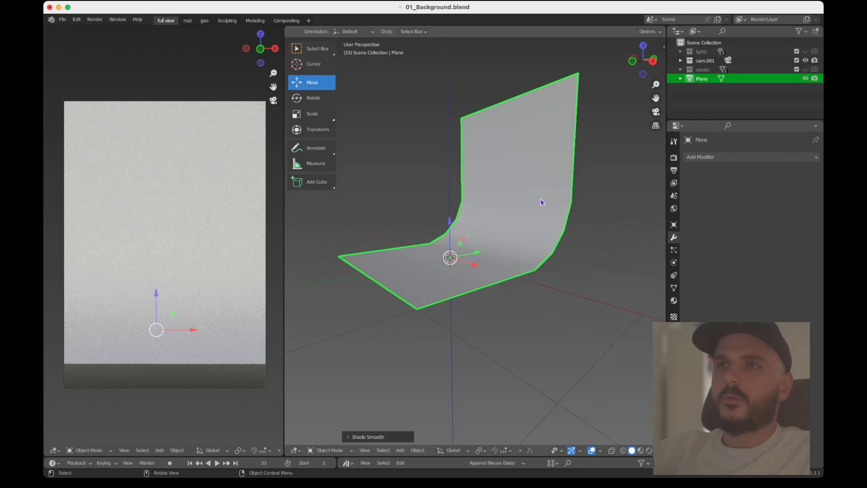
# Step: Examine the smooth-shaded bend and outline of the backdrop up close and from several angles
pyautogui.hscroll(-3, 536, 230)
pyautogui.scroll(4, 536, 231)
pyautogui.hscroll(3, 536, 232)
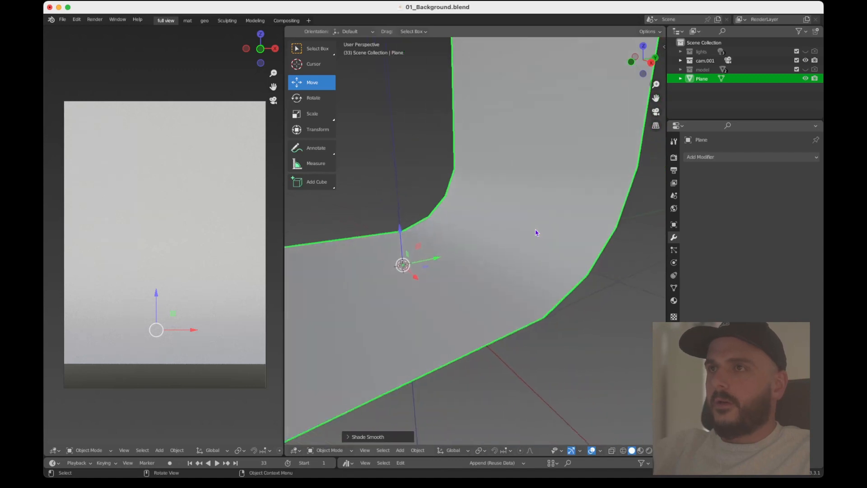
pyautogui.scroll(-5, 536, 232)
pyautogui.hscroll(-3, 536, 232)
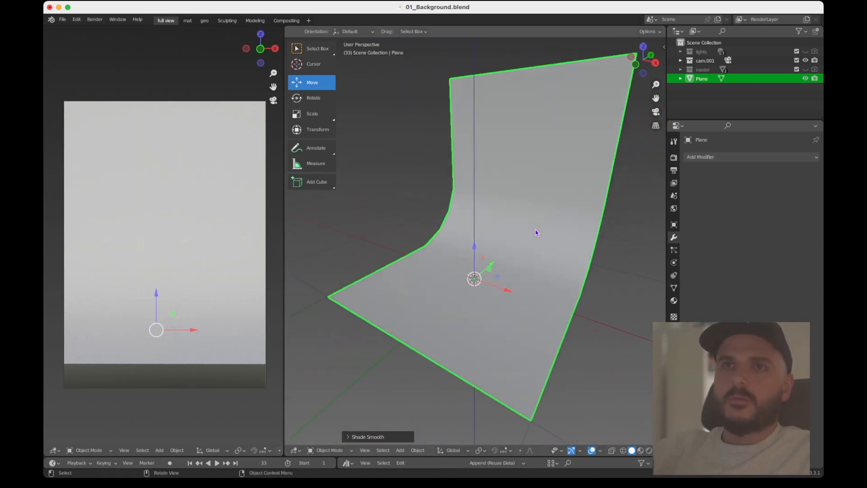
pyautogui.hscroll(-2, 536, 232)
pyautogui.hscroll(4, 536, 232)
pyautogui.keyDown('shift'); pyautogui.scroll(2, 536, 232); pyautogui.keyUp('shift')
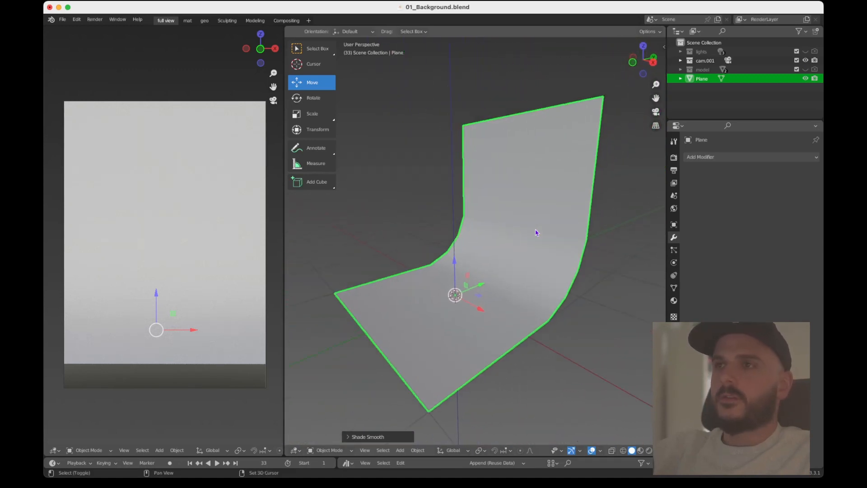
pyautogui.hscroll(-3, 536, 232)
pyautogui.hscroll(4, 536, 232)
pyautogui.scroll(3, 536, 232)
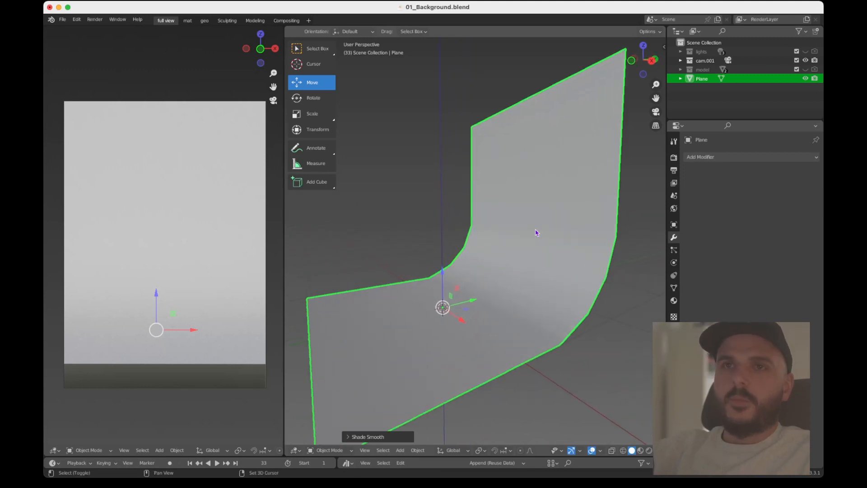
pyautogui.keyDown('shift'); pyautogui.hscroll(-1, 536, 233); pyautogui.keyUp('shift')
pyautogui.hscroll(-3, 536, 232)
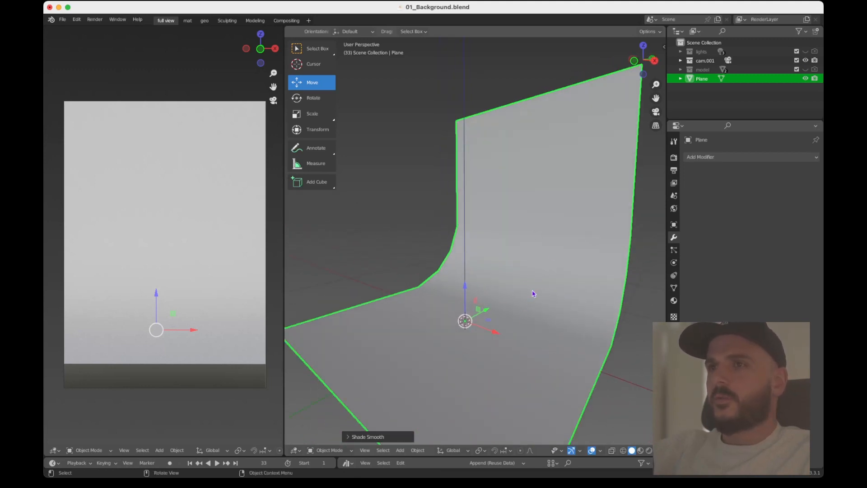
pyautogui.scroll(-2, 512, 281)
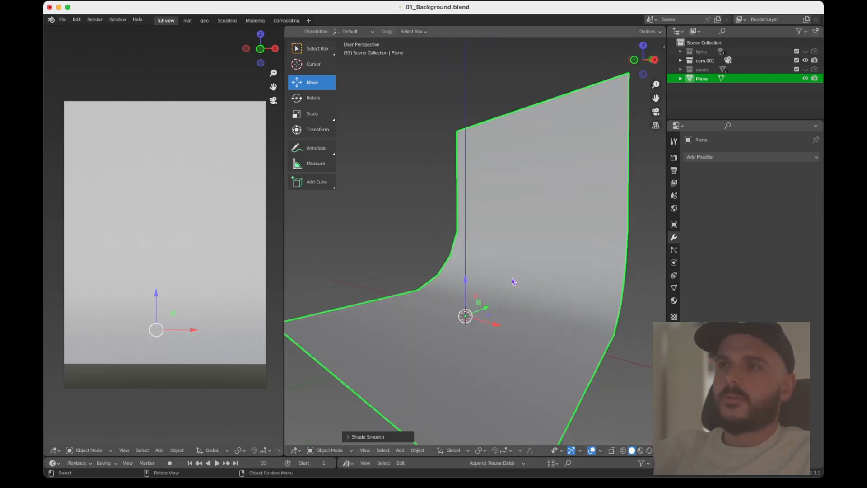
pyautogui.scroll(-3, 472, 274)
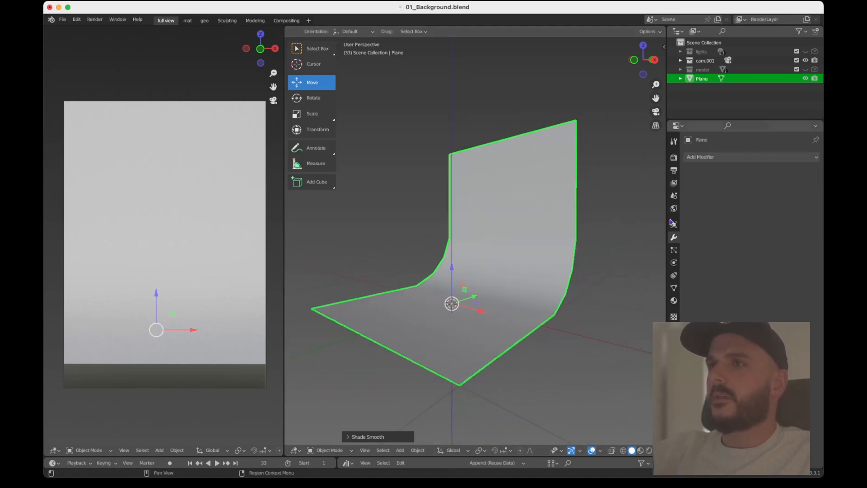
# Step: Add a Subdivision Surface modifier to the backdrop and set its viewport level to 3
pyautogui.click(734, 158)
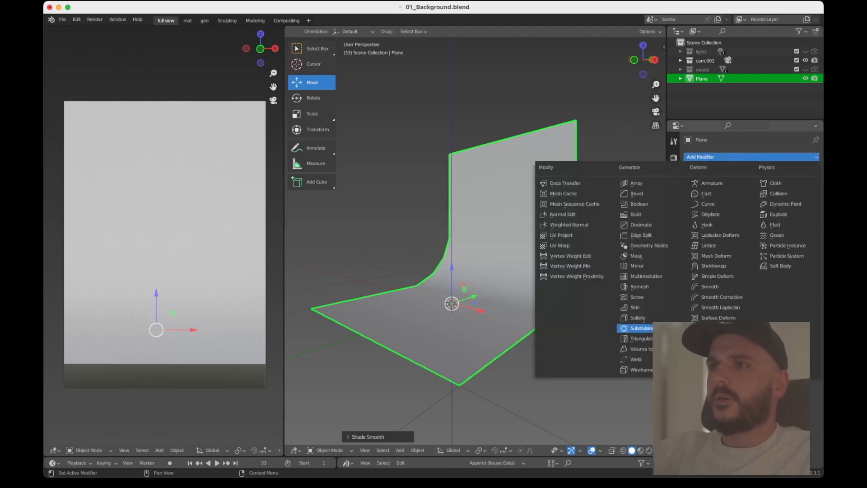
pyautogui.click(635, 334)
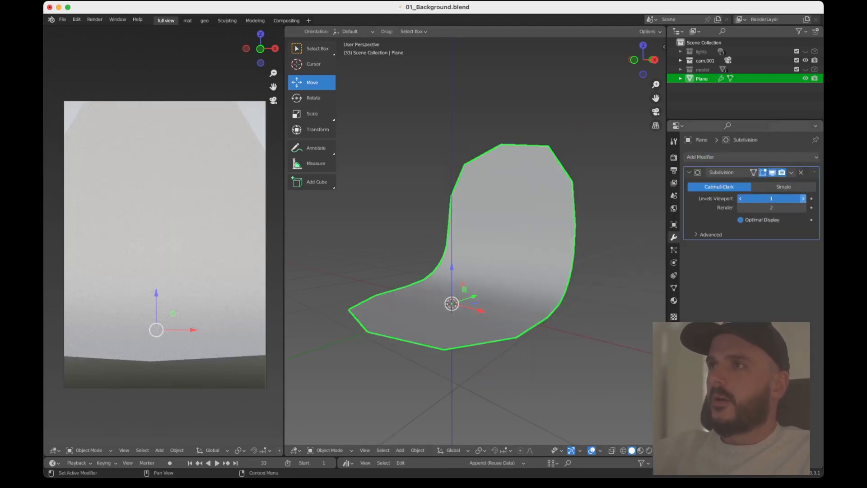
pyautogui.click(804, 199)
pyautogui.click(804, 199)
pyautogui.moveTo(470, 273); pyautogui.dragTo(490, 211, button='middle')
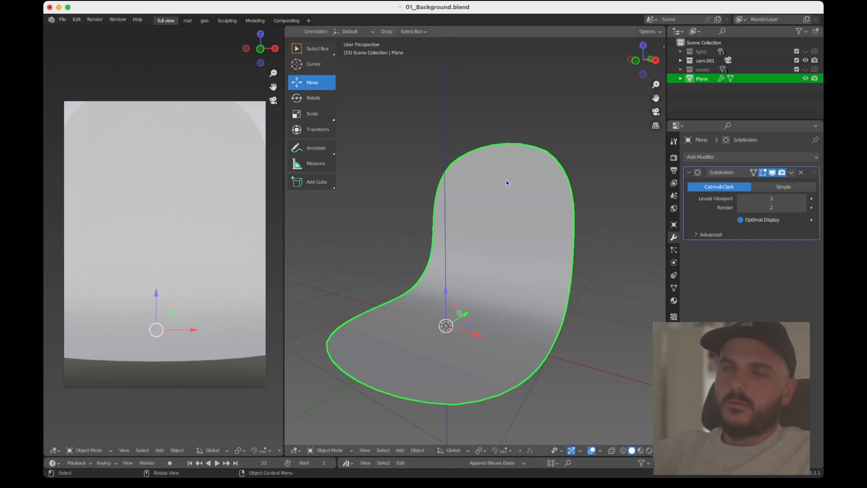
# Step: In Edit Mode, add a single horizontal loop cut across the upright wall of the backdrop
pyautogui.keyDown('shift'); pyautogui.hscroll(2, 529, 221); pyautogui.keyUp('shift')
pyautogui.keyDown('shift'); pyautogui.hscroll(-2, 529, 221); pyautogui.keyUp('shift')
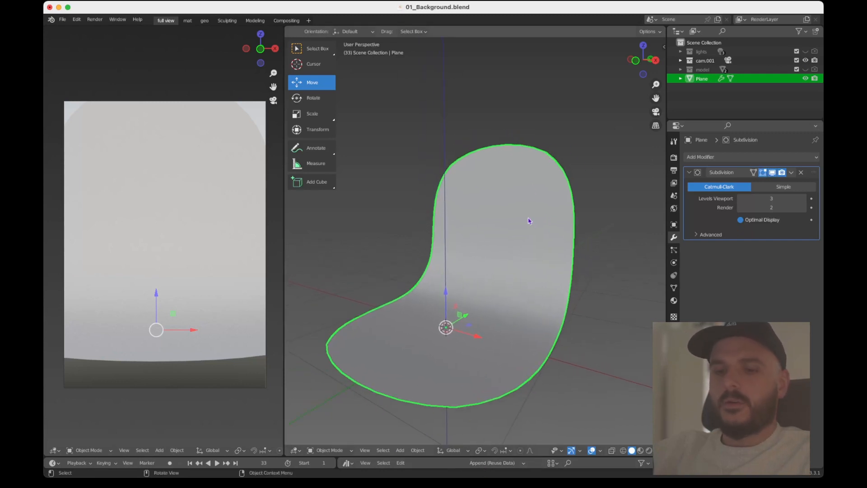
pyautogui.press('Tab')
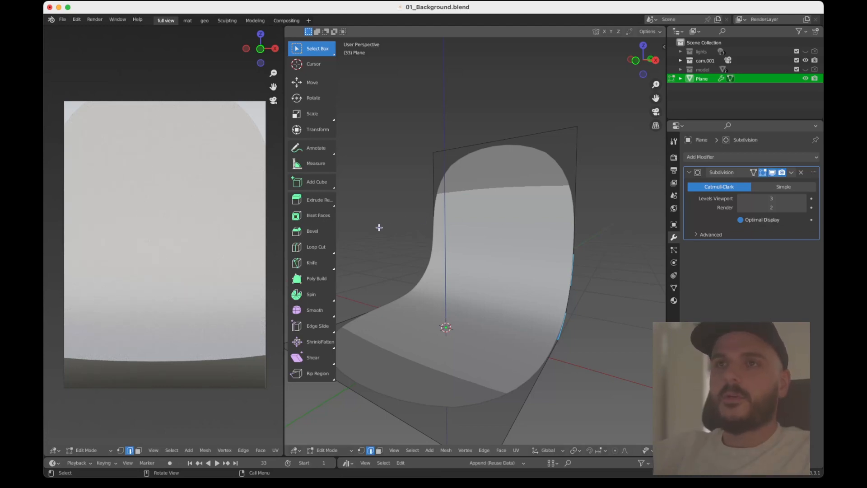
pyautogui.click(307, 250)
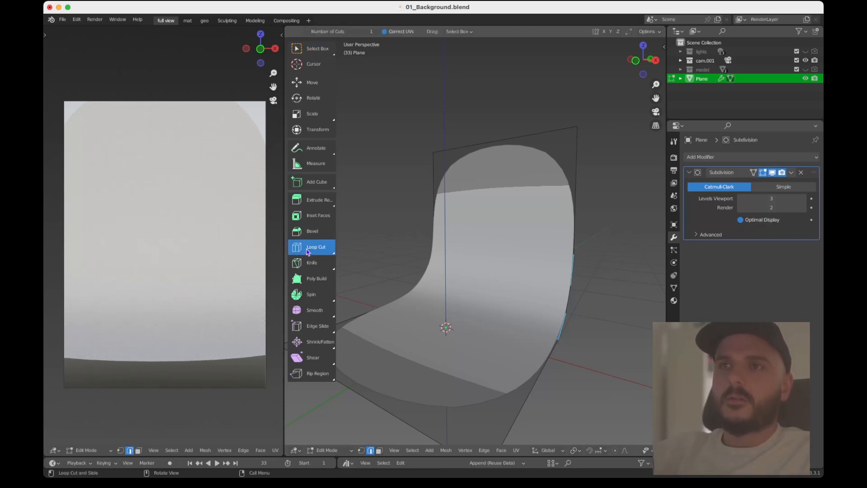
pyautogui.click(454, 193)
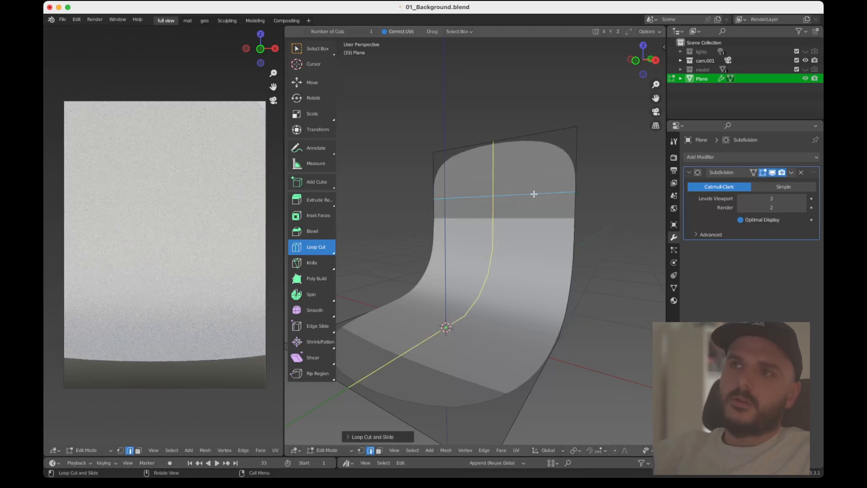
pyautogui.hscroll(2, 547, 193)
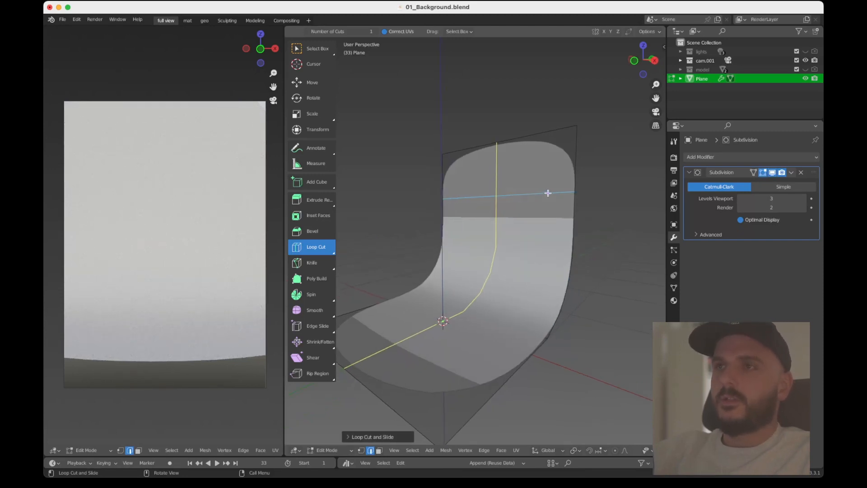
pyautogui.hscroll(-4, 548, 192)
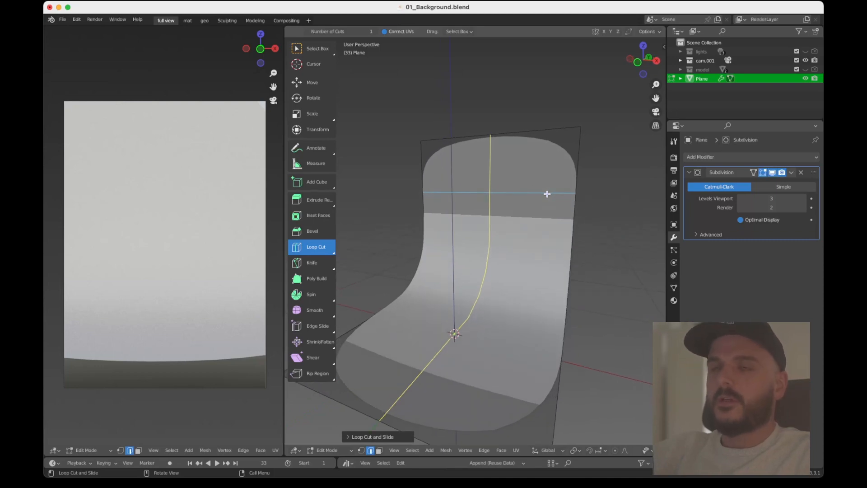
# Step: Move the wall's loop cut up along Z by about 0.65 m, close to the top edge
pyautogui.press('g')
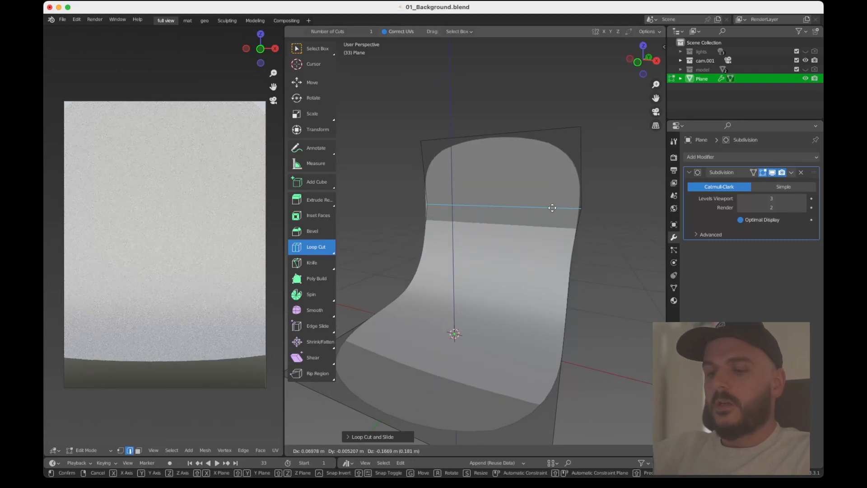
pyautogui.press('z')
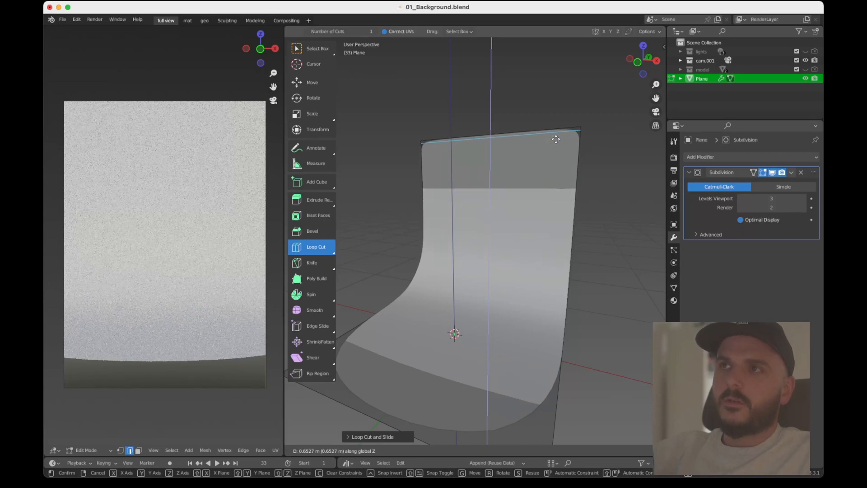
pyautogui.click(555, 139)
# Step: Add a loop cut across the floor, move it about 0.63 m along negative Y to the front edge, and return to Object Mode
pyautogui.moveTo(513, 218); pyautogui.dragTo(492, 225, button='middle')
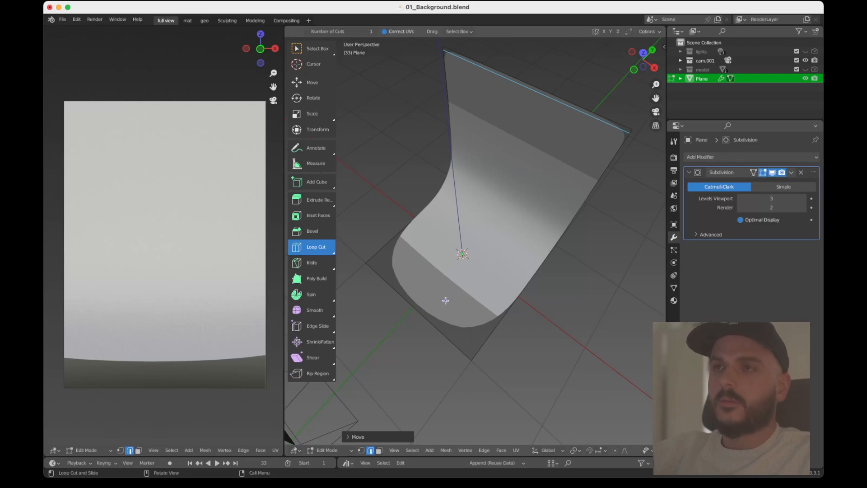
pyautogui.click(468, 260)
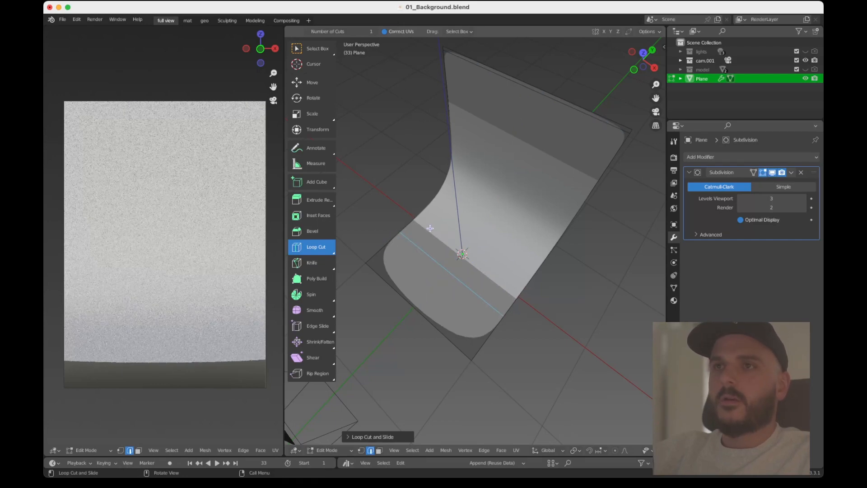
pyautogui.press('g')
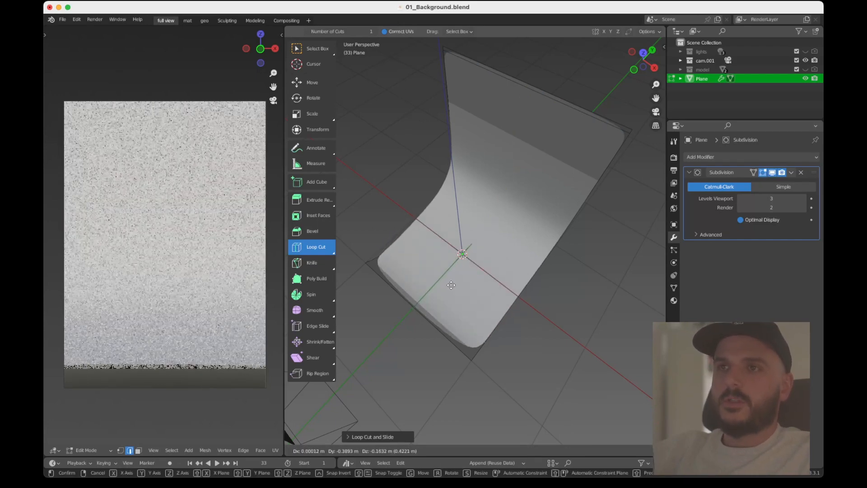
pyautogui.press('y')
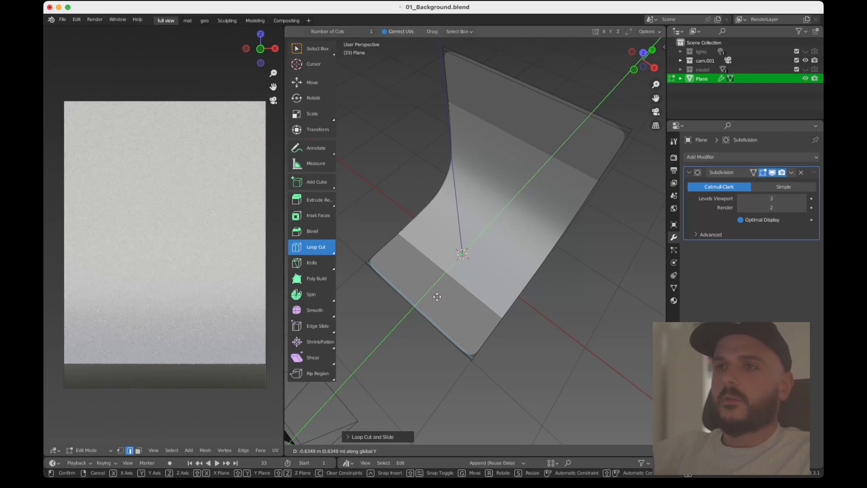
pyautogui.click(437, 296)
pyautogui.moveTo(458, 239); pyautogui.dragTo(466, 193, button='middle')
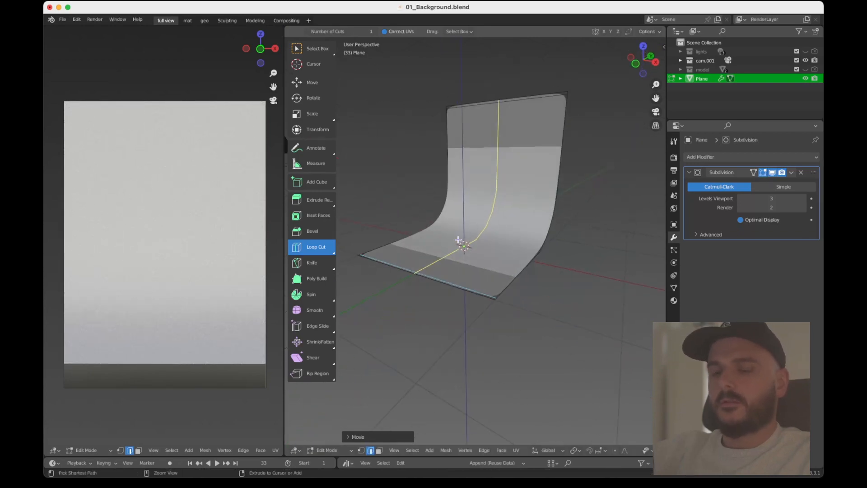
pyautogui.moveTo(458, 239); pyautogui.dragTo(459, 242, button='middle')
pyautogui.press('Tab')
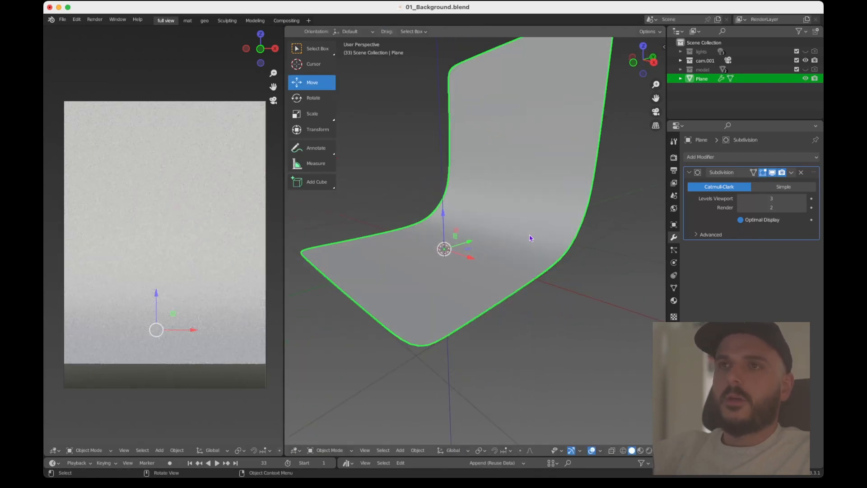
# Step: Make the hidden model collection visible on the backdrop and turn off Lock Camera to View for the camera view
pyautogui.moveTo(530, 238); pyautogui.dragTo(537, 214, button='middle')
pyautogui.click(607, 223)
pyautogui.rightClick(538, 214)
pyautogui.moveTo(489, 195); pyautogui.dragTo(489, 194, button='middle')
pyautogui.scroll(3, 489, 195)
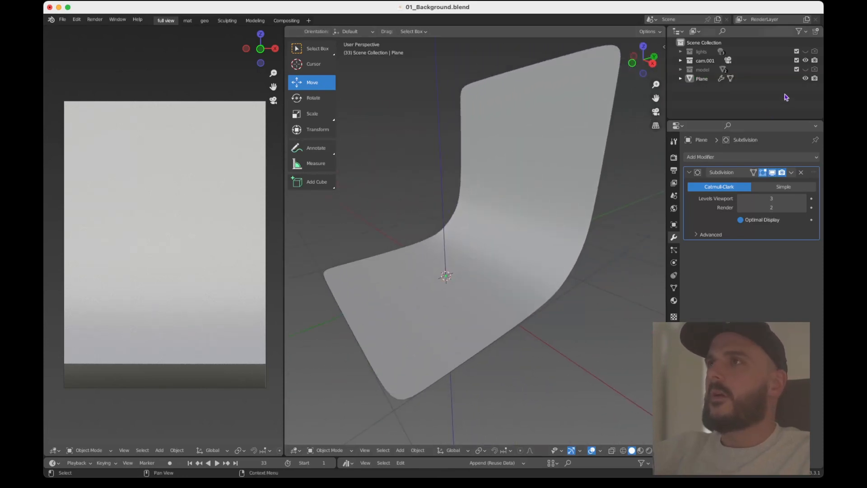
pyautogui.click(805, 70)
pyautogui.click(814, 69)
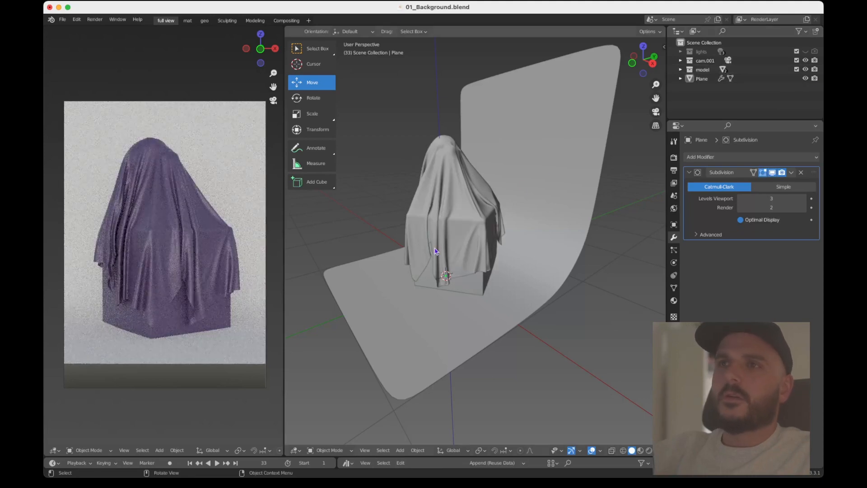
pyautogui.moveTo(434, 251); pyautogui.dragTo(435, 251, button='middle')
pyautogui.press('q')
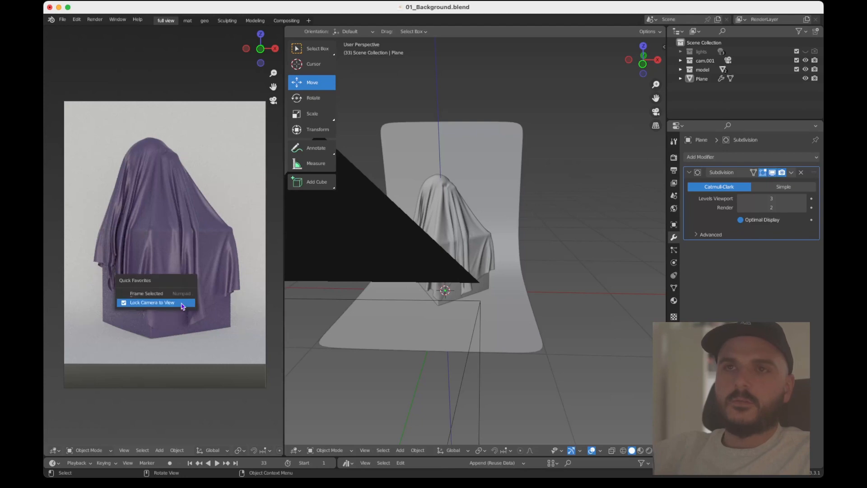
pyautogui.click(183, 306)
# Step: In Edit Mode, box-select the front edges of the floor from above and move them toward the camera until the floor fills the frame
pyautogui.press('Tab')
pyautogui.moveTo(469, 314); pyautogui.dragTo(468, 313, button='middle')
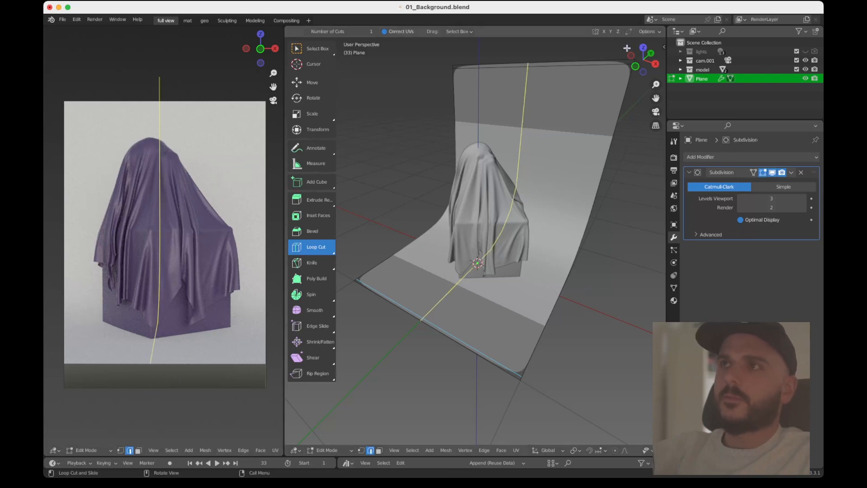
pyautogui.click(643, 47)
pyautogui.scroll(-3, 469, 259)
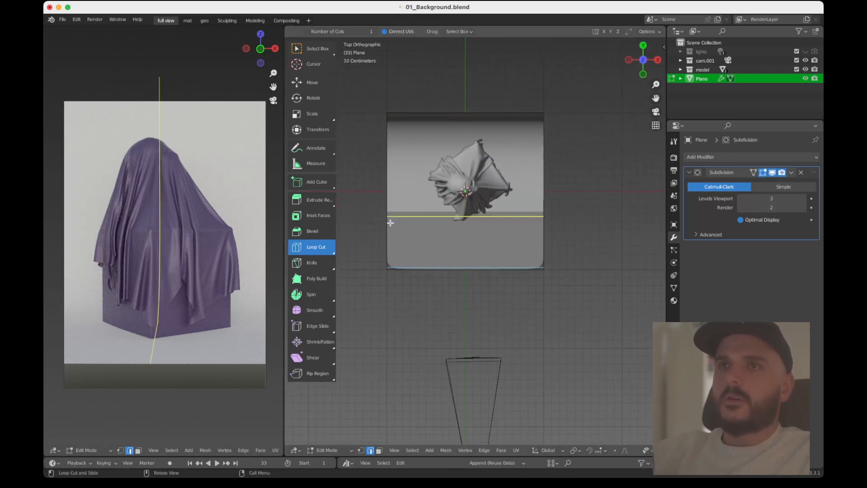
pyautogui.click(317, 49)
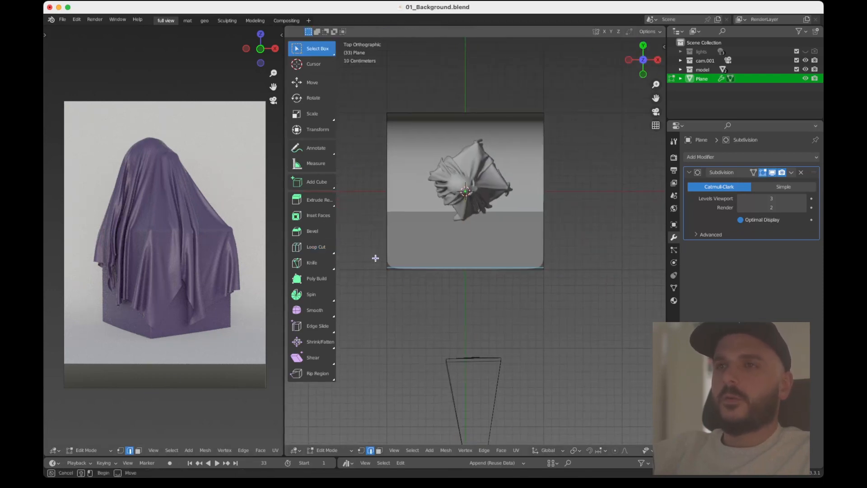
pyautogui.moveTo(373, 256); pyautogui.dragTo(615, 316)
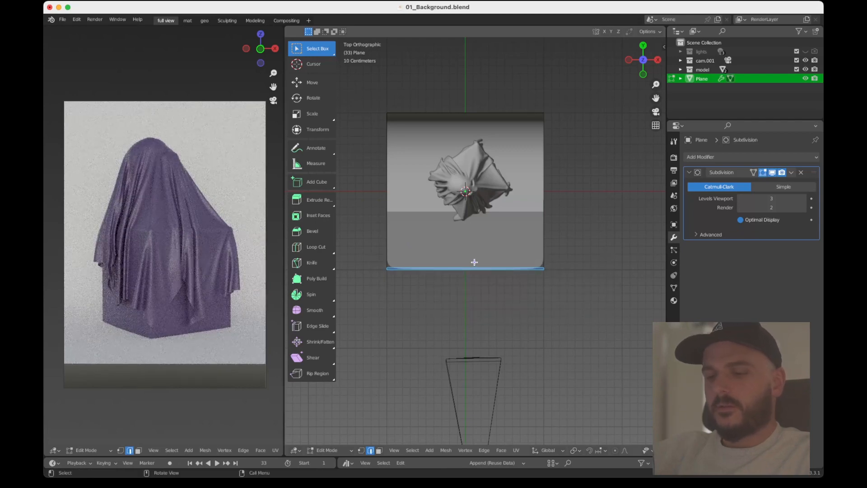
pyautogui.press('g')
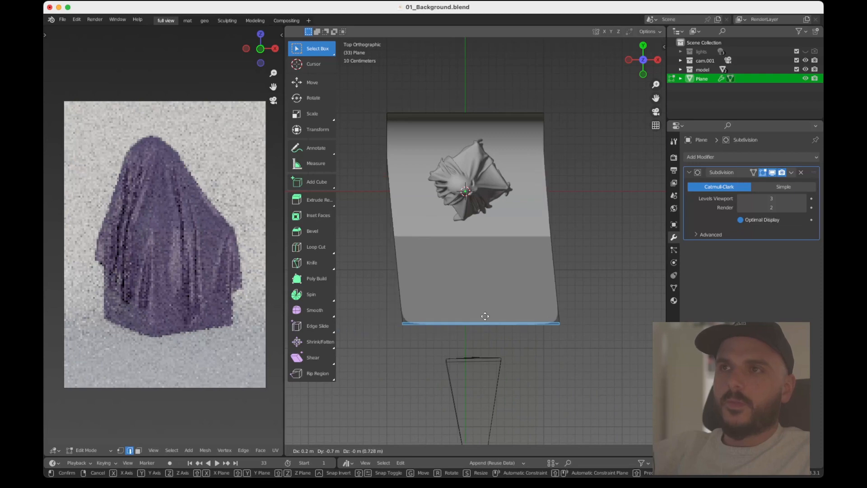
pyautogui.click(474, 342)
pyautogui.moveTo(474, 342); pyautogui.dragTo(550, 267, button='middle')
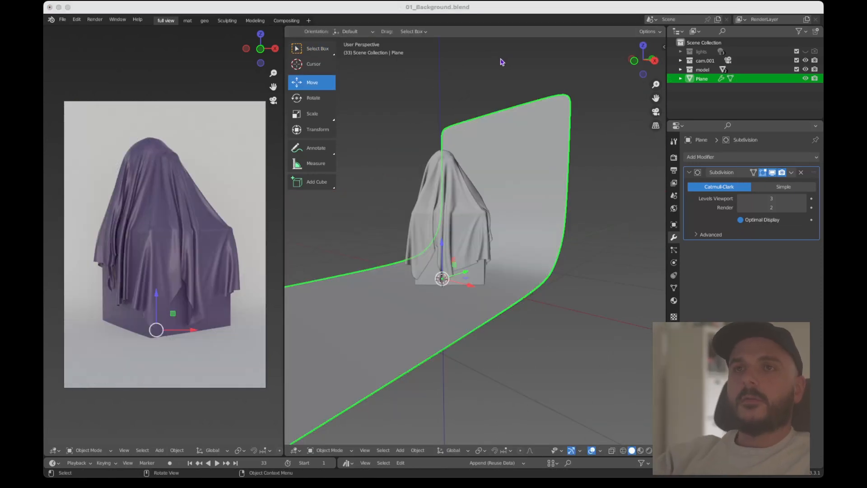
# Step: With the backdrop selected, switch to the mat workspace and turn off Lock Camera to View in its camera view
pyautogui.click(482, 60)
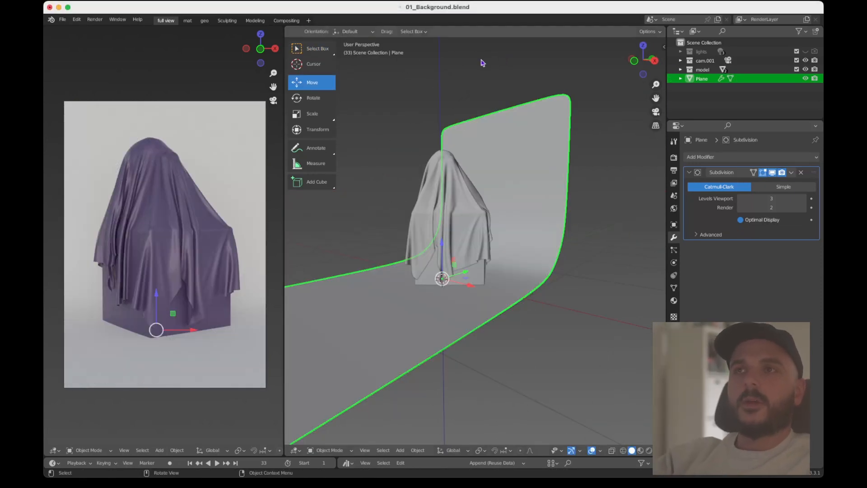
pyautogui.click(529, 141)
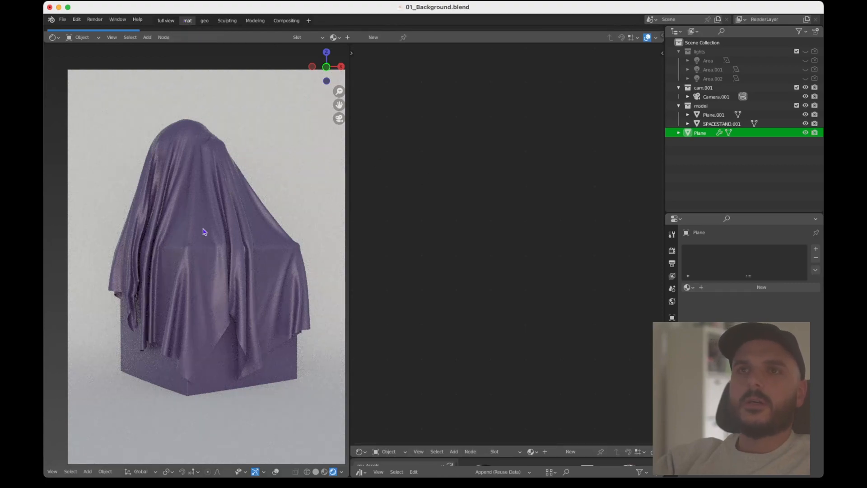
pyautogui.press('q')
pyautogui.click(244, 236)
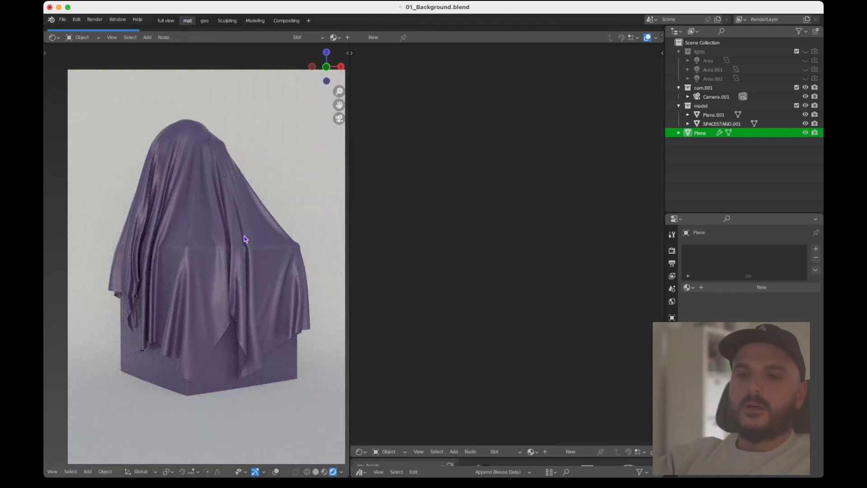
pyautogui.keyDown('shift'); pyautogui.hscroll(1, 244, 236); pyautogui.keyUp('shift')
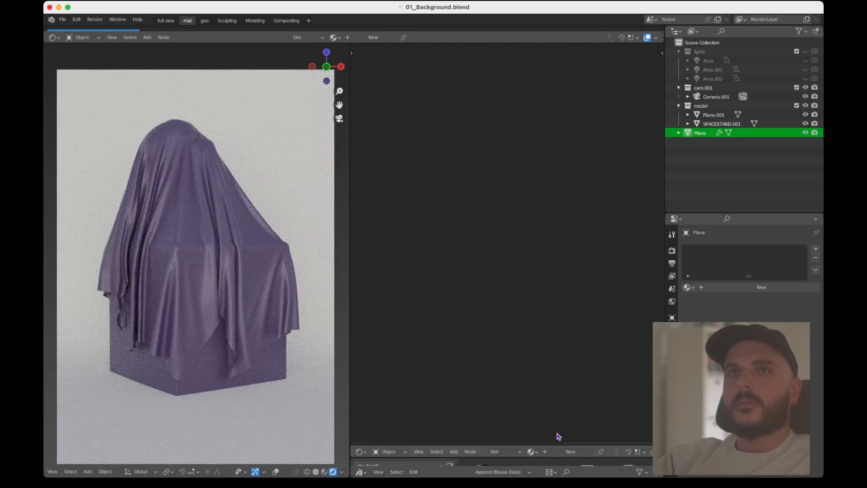
# Step: Create a new material for the backdrop plane and frame its nodes, leaving room before the Principled BSDF
pyautogui.click(559, 452)
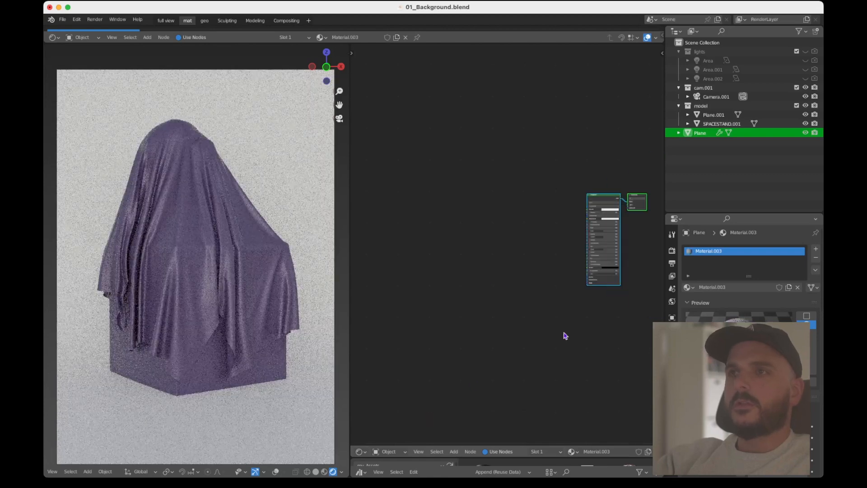
pyautogui.press('Home')
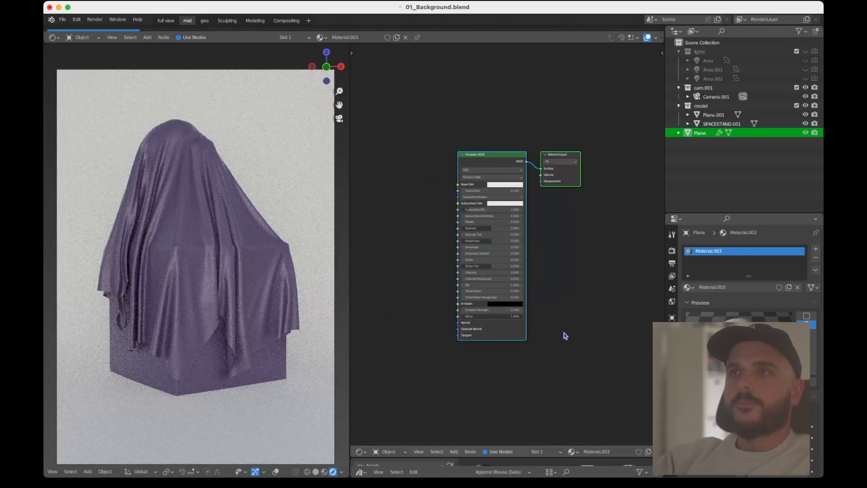
pyautogui.hscroll(-2, 544, 310)
pyautogui.click(405, 214)
pyautogui.hscroll(-2, 405, 214)
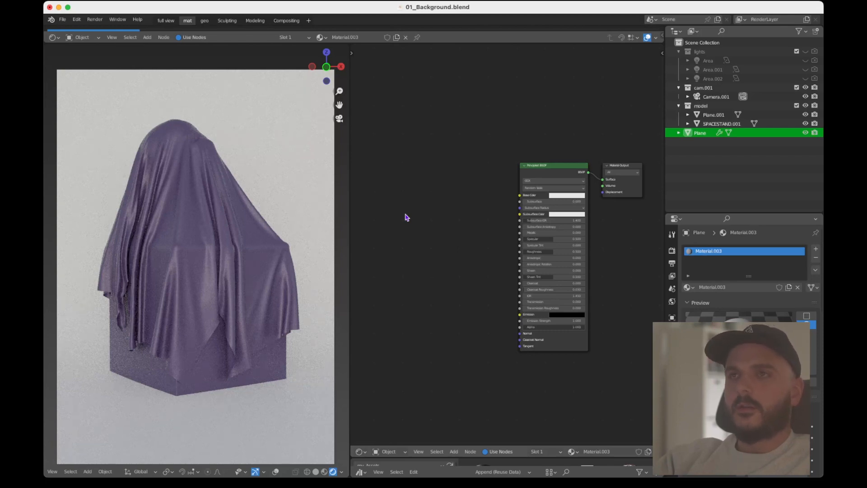
# Step: Add a ColorRamp node and connect its Color output to the Base Color of the Principled BSDF
pyautogui.hotkey('shift', 'a')
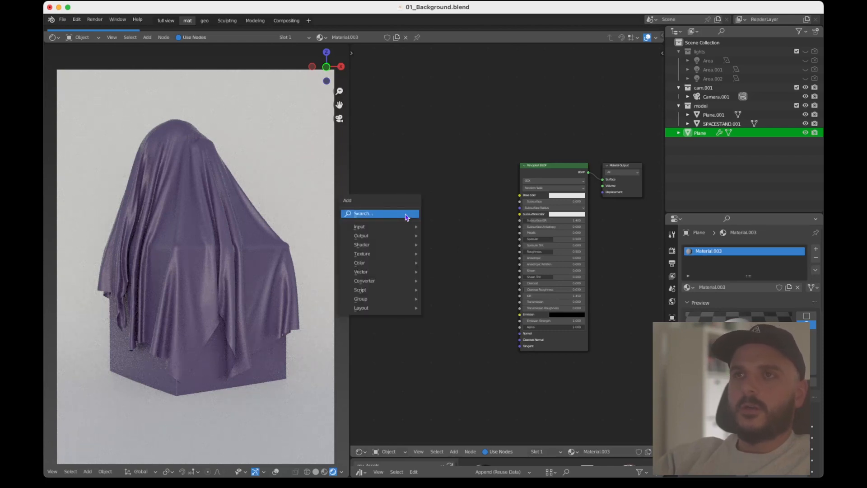
pyautogui.click(406, 214)
pyautogui.write('color')
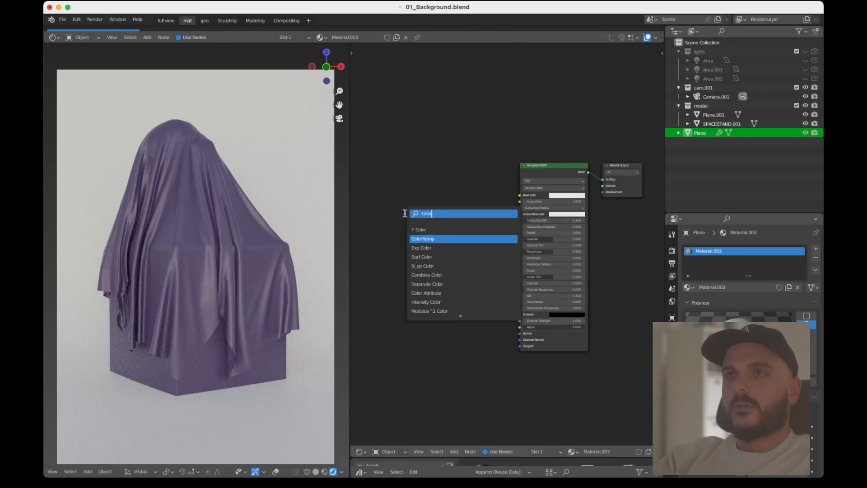
pyautogui.press('Return')
pyautogui.click(388, 168)
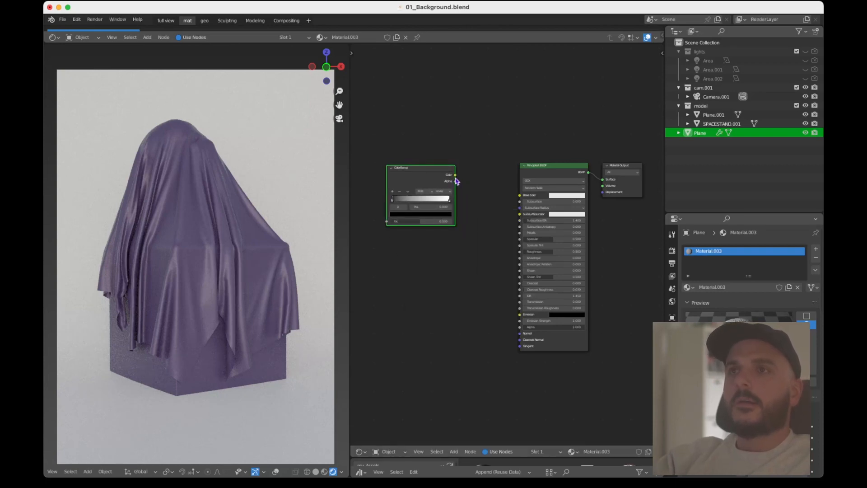
pyautogui.click(457, 180)
pyautogui.moveTo(520, 197); pyautogui.dragTo(521, 196)
pyautogui.hscroll(-5, 482, 215)
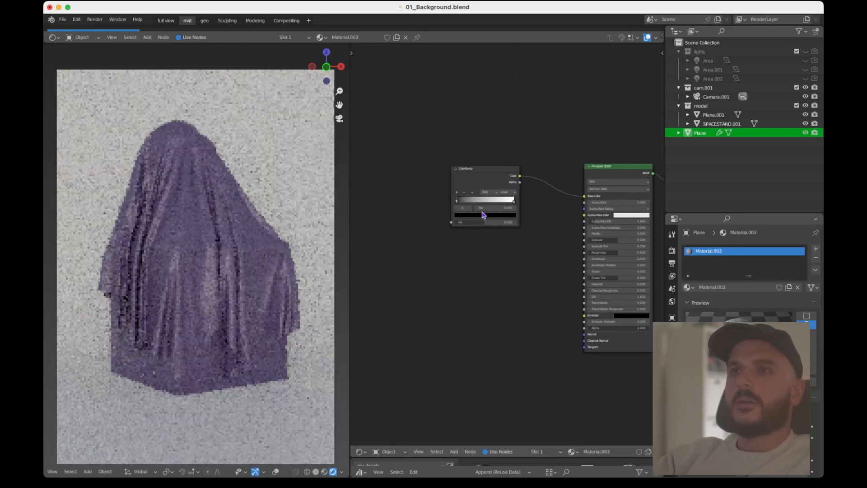
pyautogui.click(540, 168)
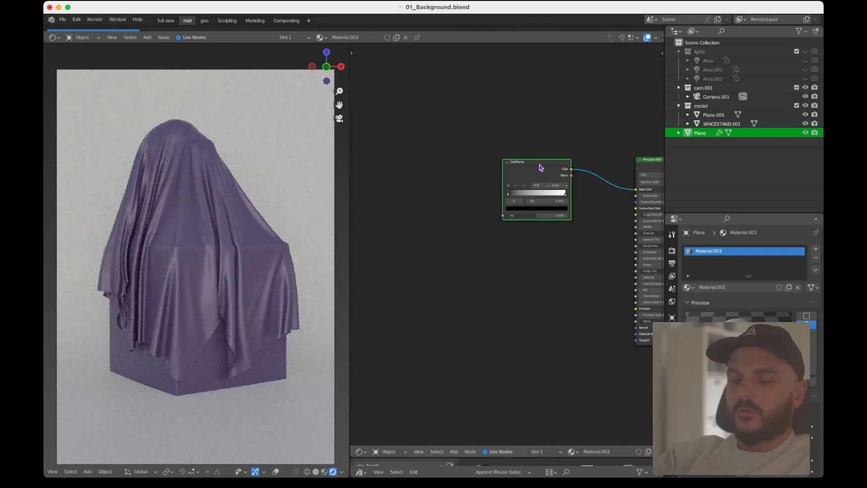
# Step: Add Texture Coordinate and Mapping nodes to the ColorRamp, delete the Image Texture, and link Mapping's Vector to the ColorRamp's Fac
pyautogui.hotkey('ctrl', 't')
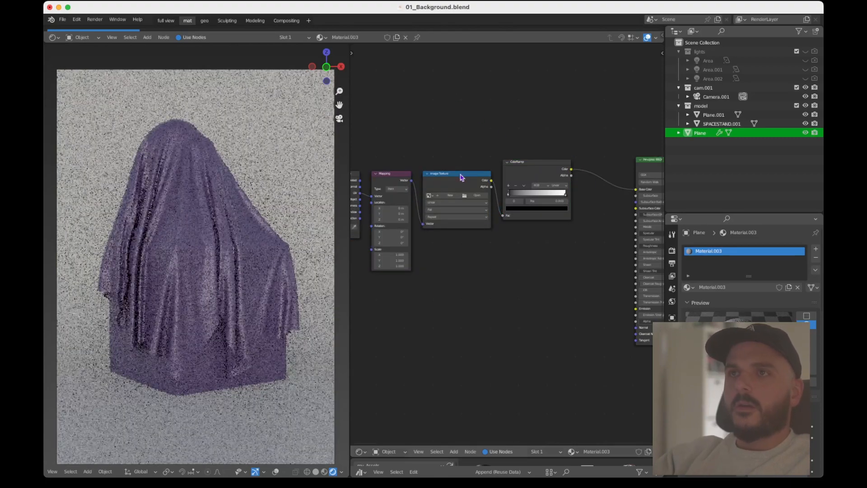
pyautogui.click(461, 177)
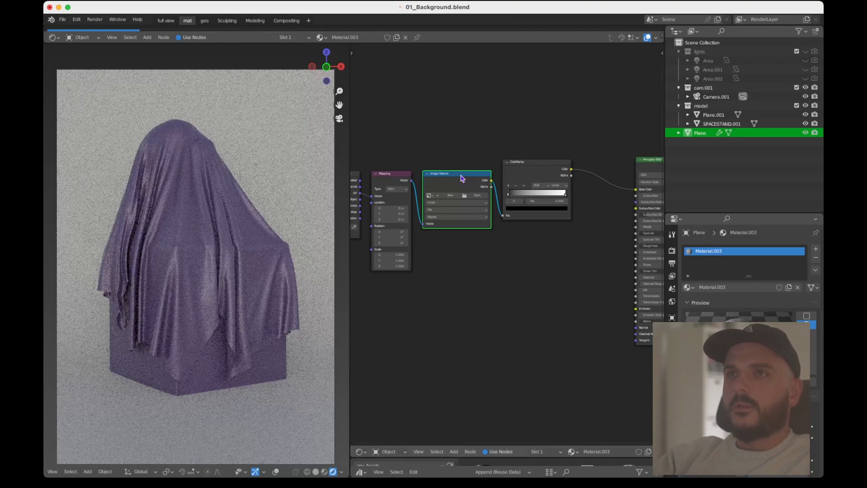
pyautogui.press('x')
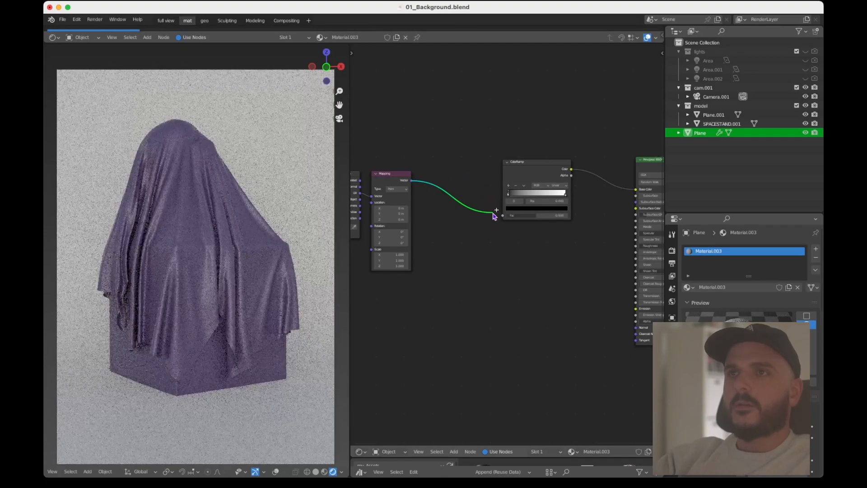
pyautogui.moveTo(501, 219); pyautogui.dragTo(505, 217)
pyautogui.hscroll(-3, 450, 141)
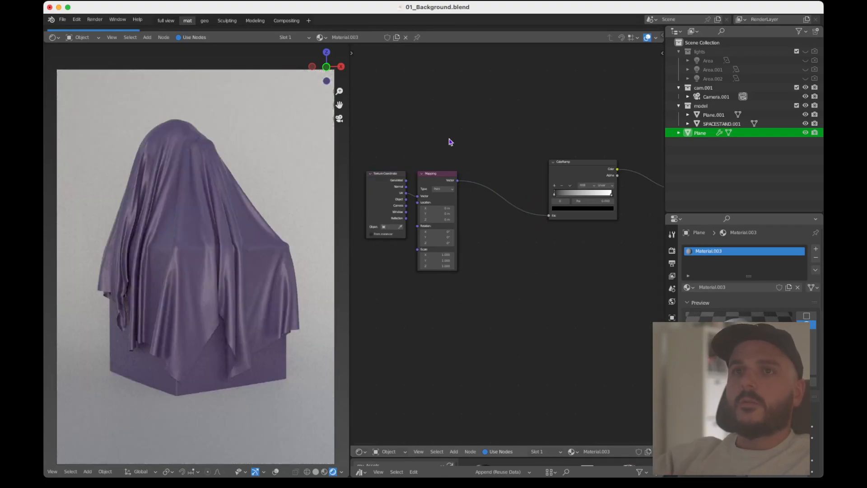
pyautogui.scroll(-2, 474, 164)
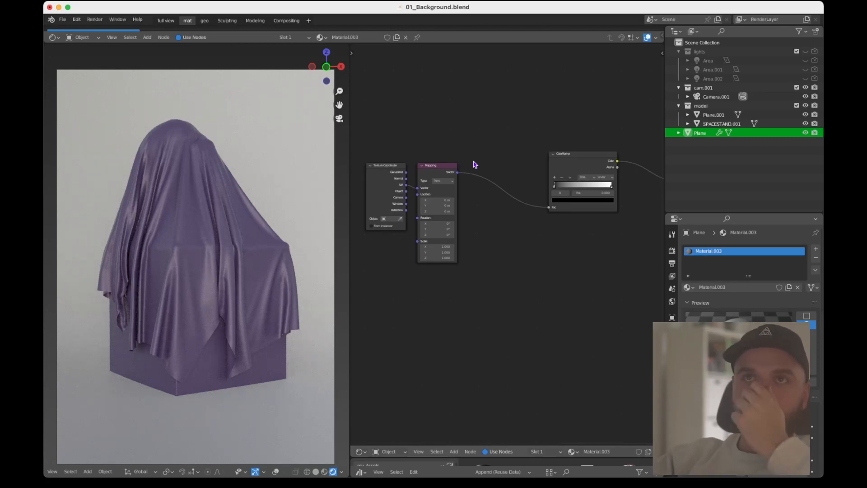
# Step: Search the add-ons in the preferences for "wran" to check whether Node Wrangler is enabled, and close the preferences
pyautogui.click(77, 19)
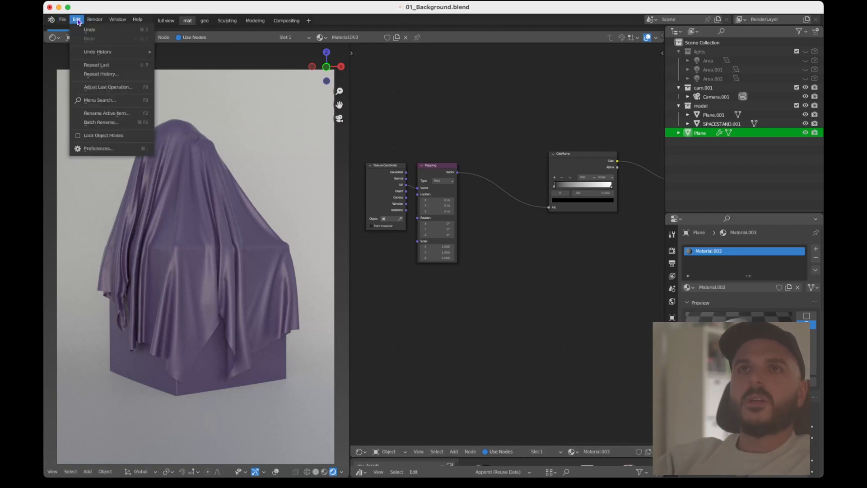
pyautogui.click(109, 149)
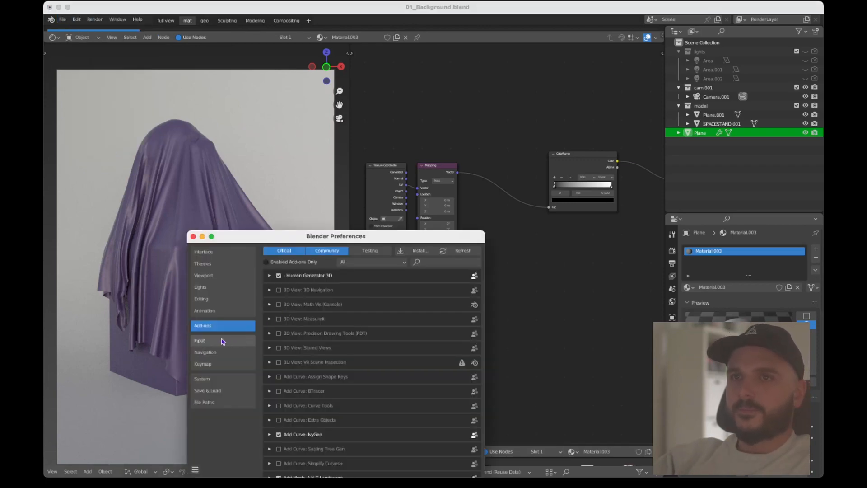
pyautogui.click(439, 262)
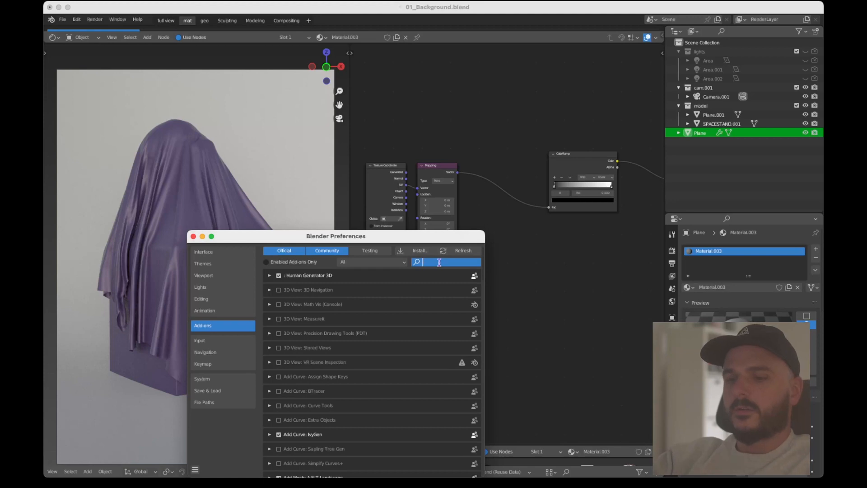
pyautogui.write('wmaq')
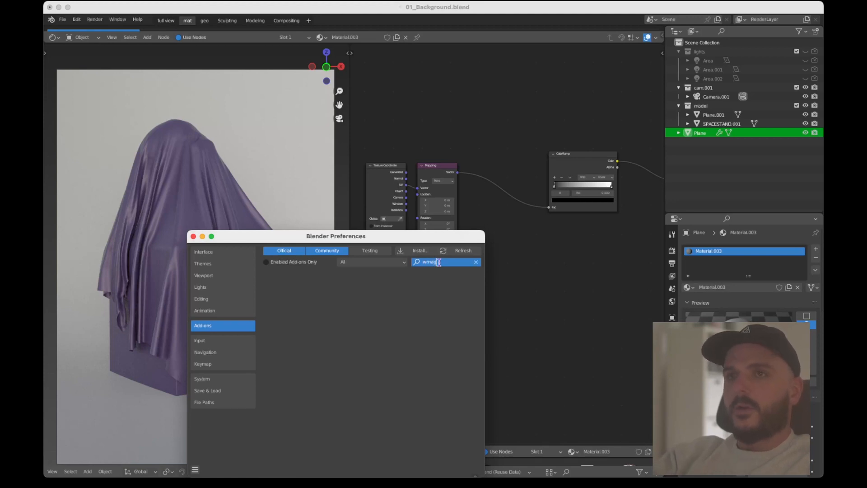
pyautogui.press('BackSpace')
pyautogui.press('BackSpace')
pyautogui.press('BackSpace')
pyautogui.write('ran')
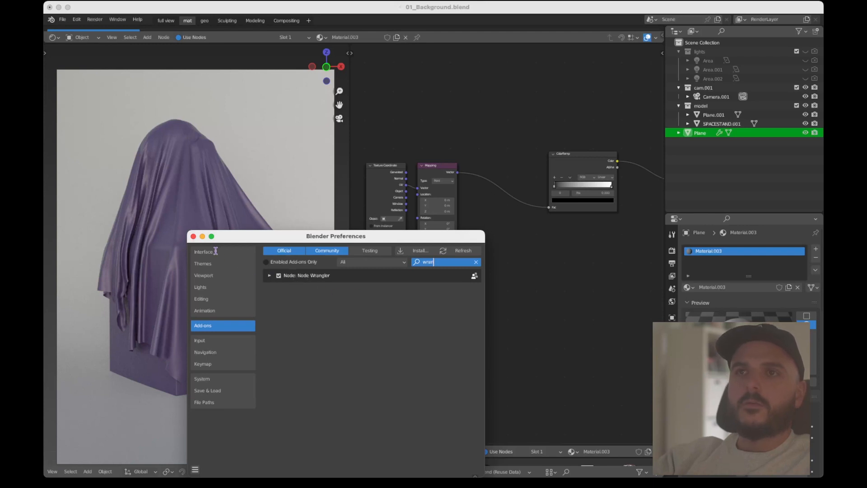
pyautogui.click(193, 236)
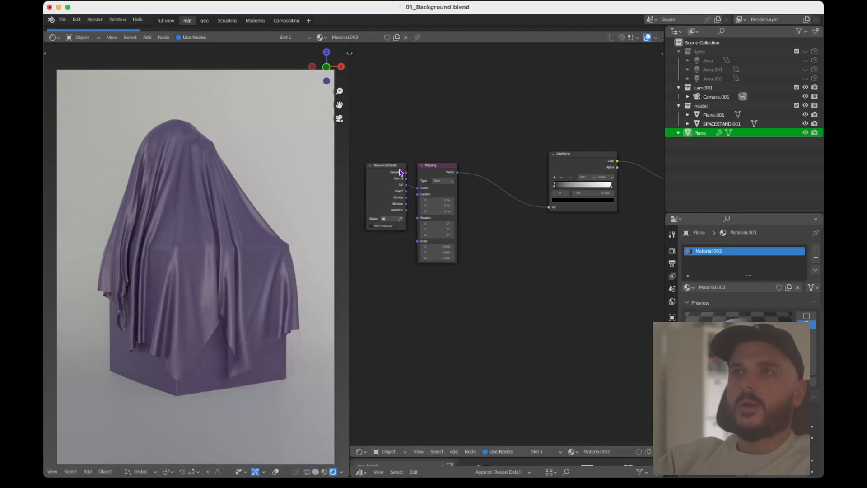
# Step: Add a Gradient Texture node and insert it on the link between the Mapping and ColorRamp nodes
pyautogui.scroll(2, 478, 255)
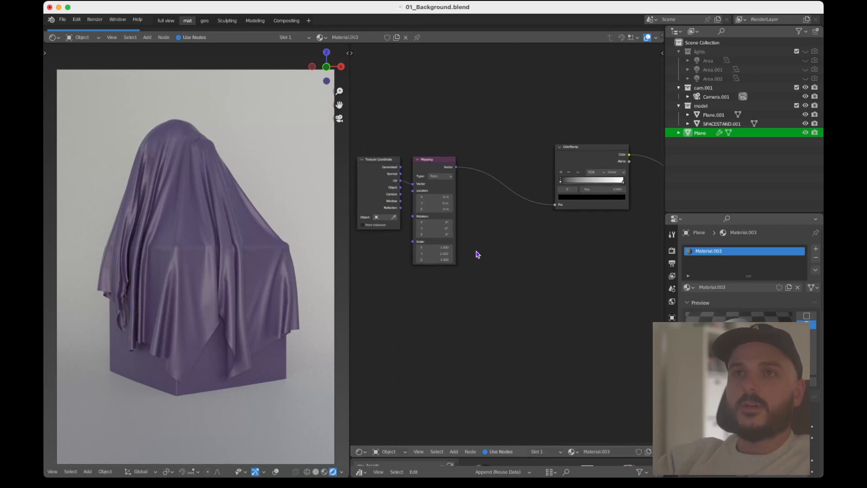
pyautogui.scroll(-2, 478, 254)
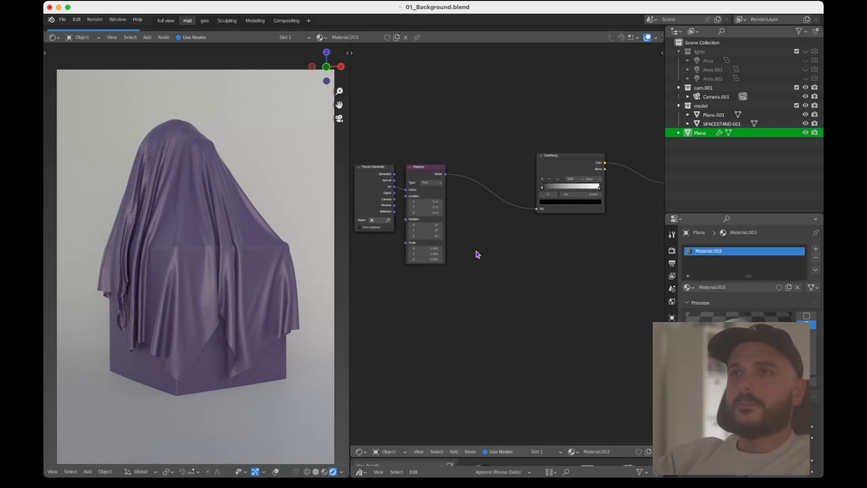
pyautogui.hscroll(3, 477, 254)
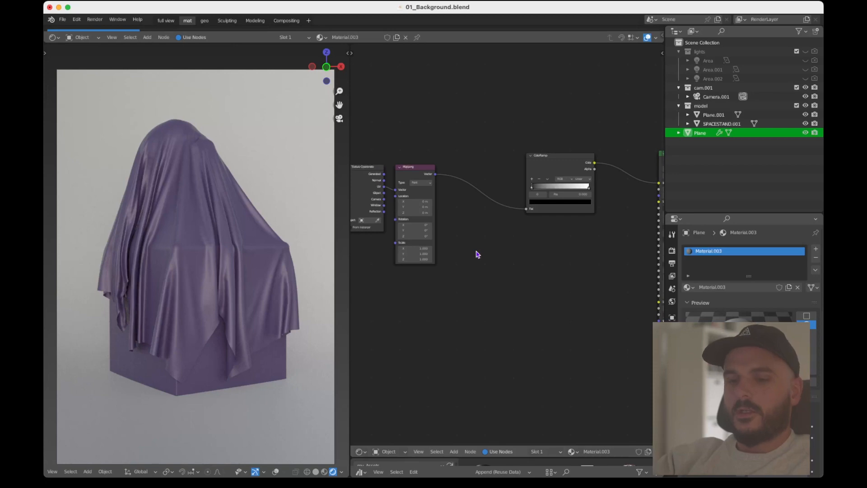
pyautogui.hotkey('shift', 'a')
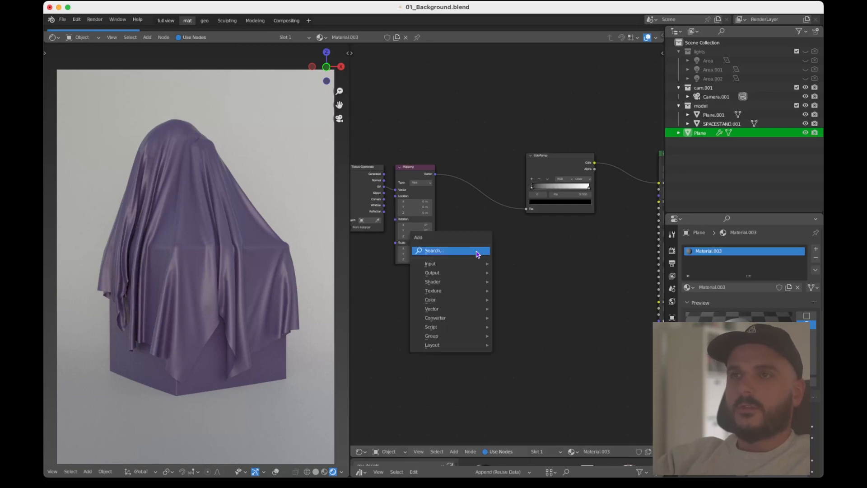
pyautogui.click(476, 252)
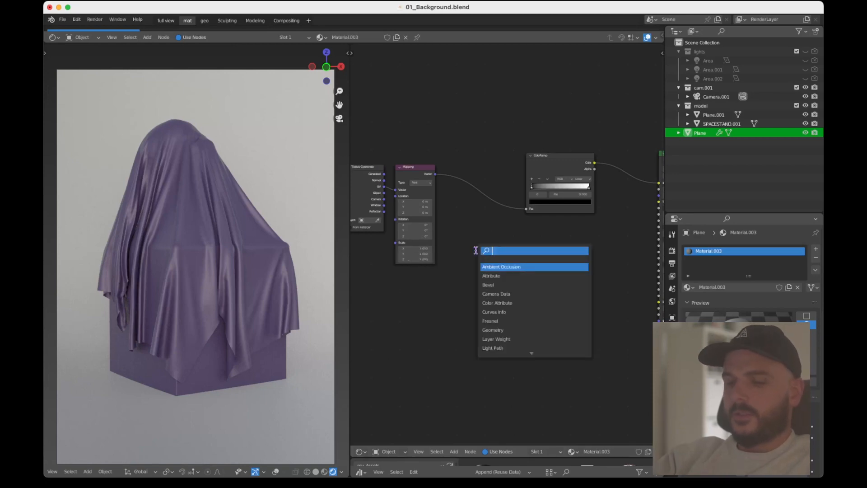
pyautogui.write('grad')
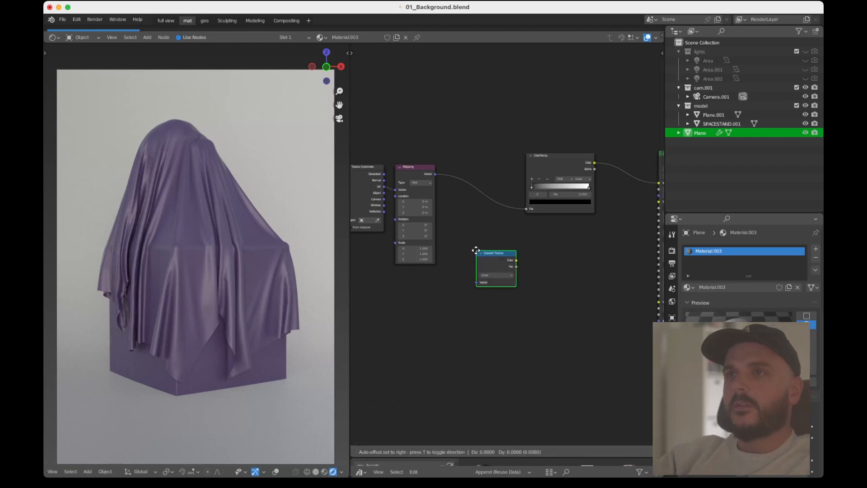
pyautogui.press('Return')
pyautogui.click(465, 186)
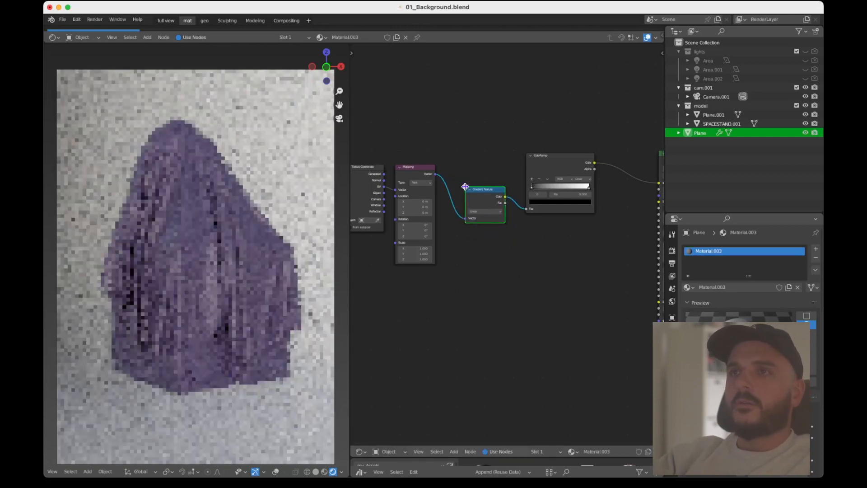
# Step: Move the ColorRamp's black stop toward the middle of the gradient and change its color to purple
pyautogui.hscroll(2, 511, 254)
pyautogui.moveTo(519, 192); pyautogui.dragTo(574, 192)
pyautogui.click(541, 191)
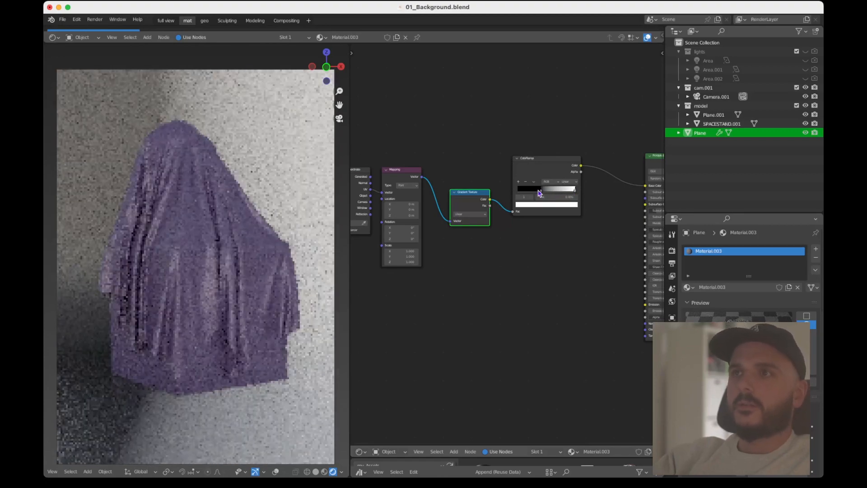
pyautogui.click(543, 204)
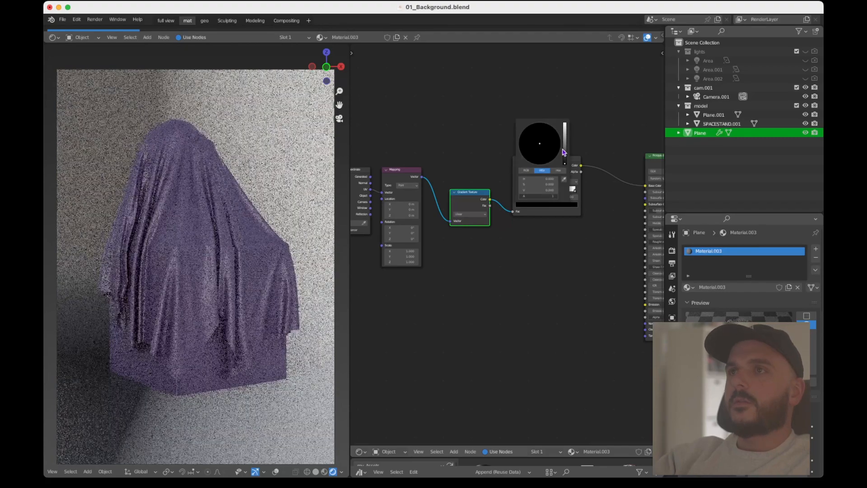
pyautogui.moveTo(564, 151)
pyautogui.mouseDown()
pyautogui.moveTo(565, 133)
pyautogui.moveTo(552, 143)
pyautogui.mouseUp()
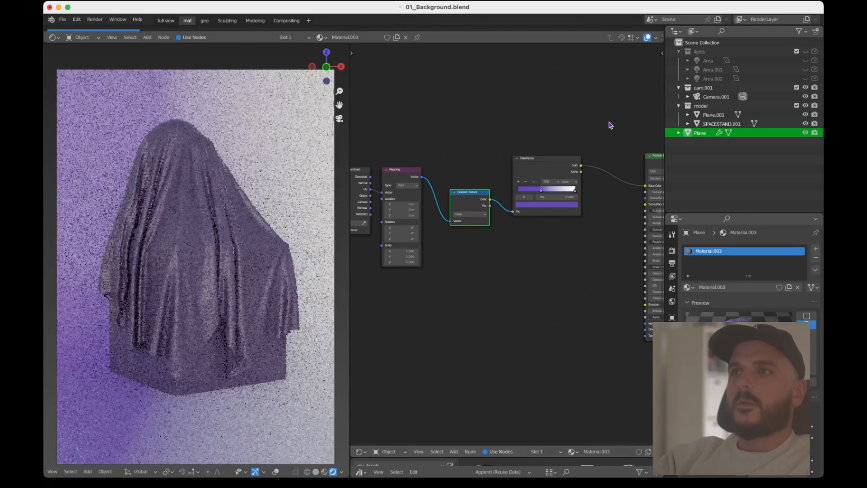
# Step: Change the ColorRamp's white end stop to a light orange
pyautogui.click(574, 193)
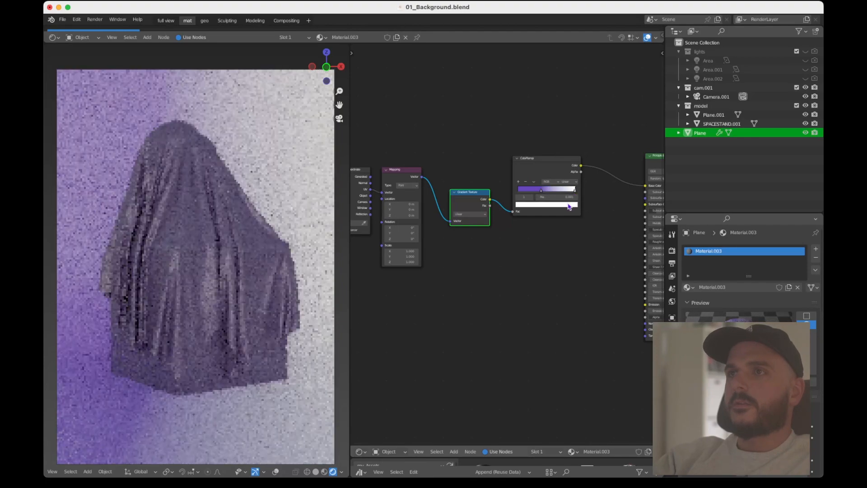
pyautogui.click(569, 206)
pyautogui.moveTo(540, 144); pyautogui.dragTo(533, 151)
pyautogui.click(626, 110)
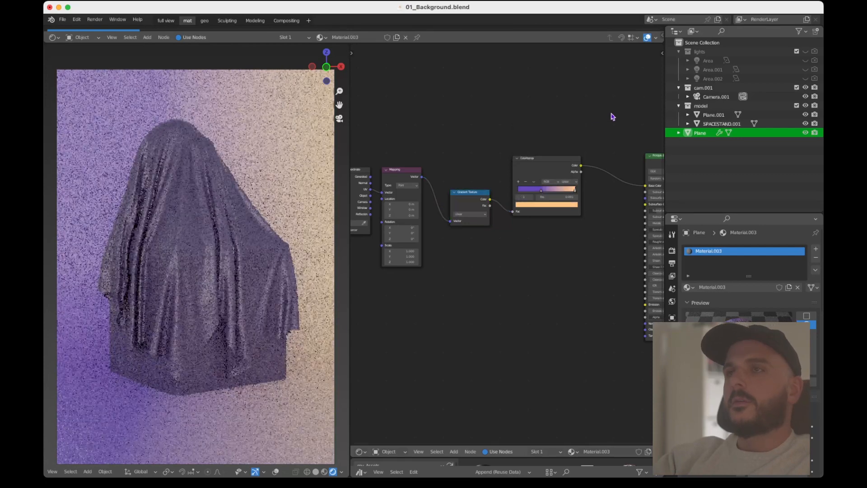
# Step: In the Mapping node, set the Z rotation to 90° and shift the X location to bring orange onto the floor
pyautogui.hscroll(-2, 570, 134)
pyautogui.scroll(3, 572, 137)
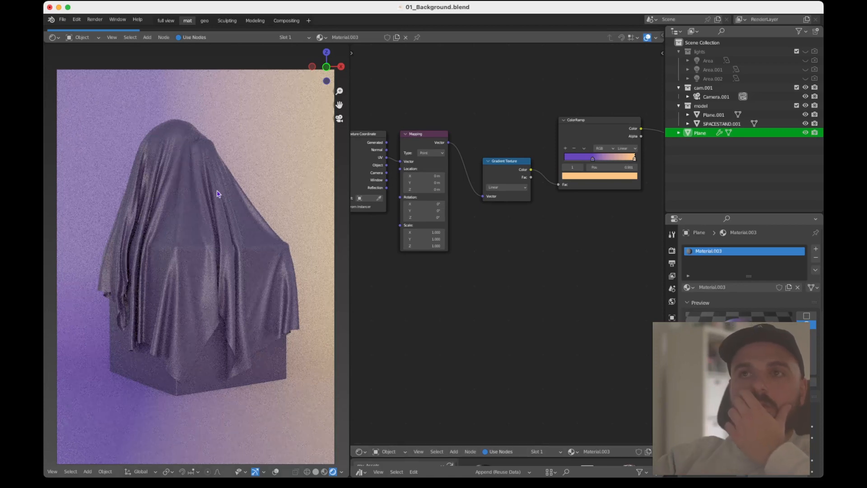
pyautogui.scroll(4, 434, 195)
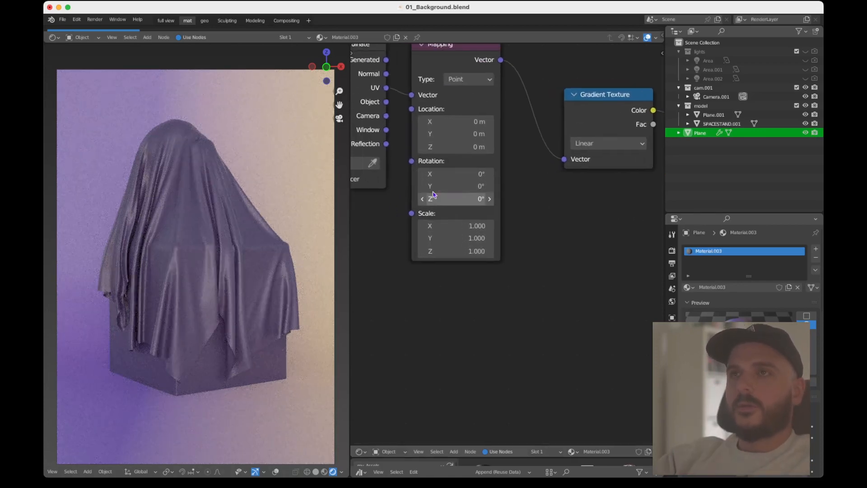
pyautogui.scroll(3, 433, 195)
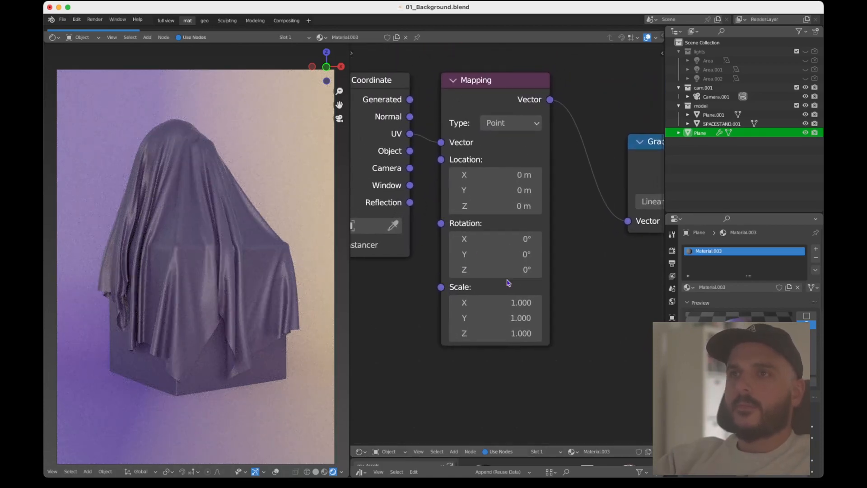
pyautogui.click(503, 269)
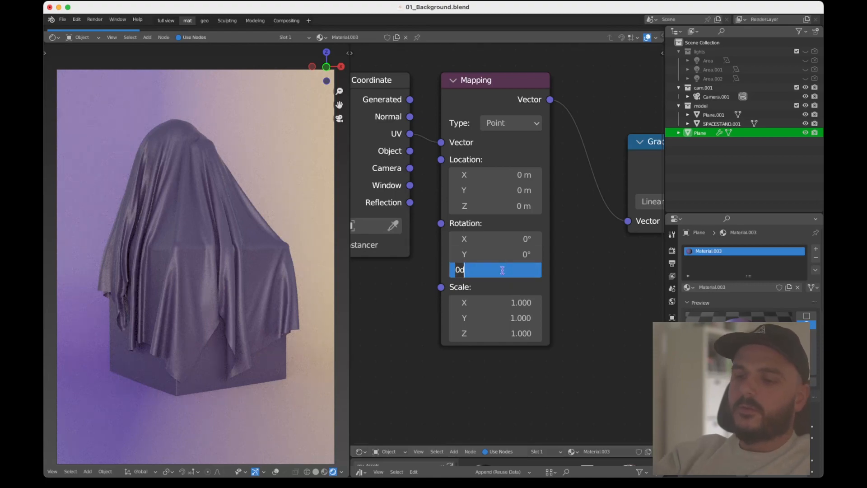
pyautogui.write('90')
pyautogui.press('Return')
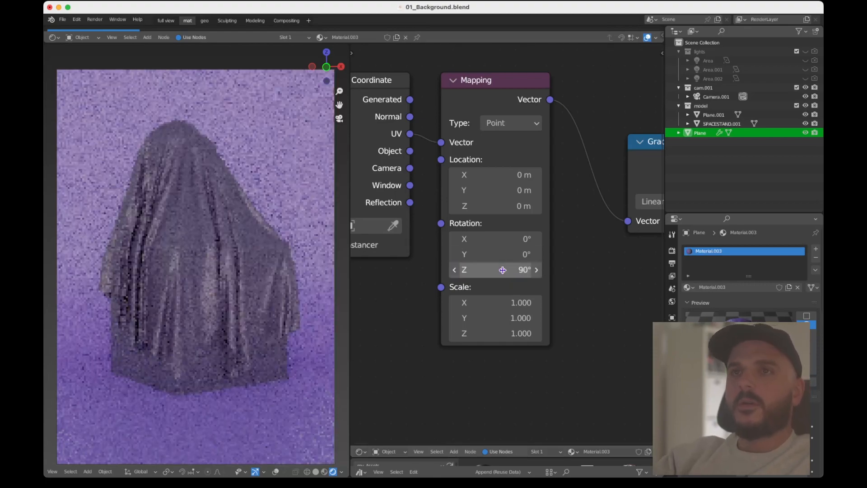
pyautogui.click(494, 174)
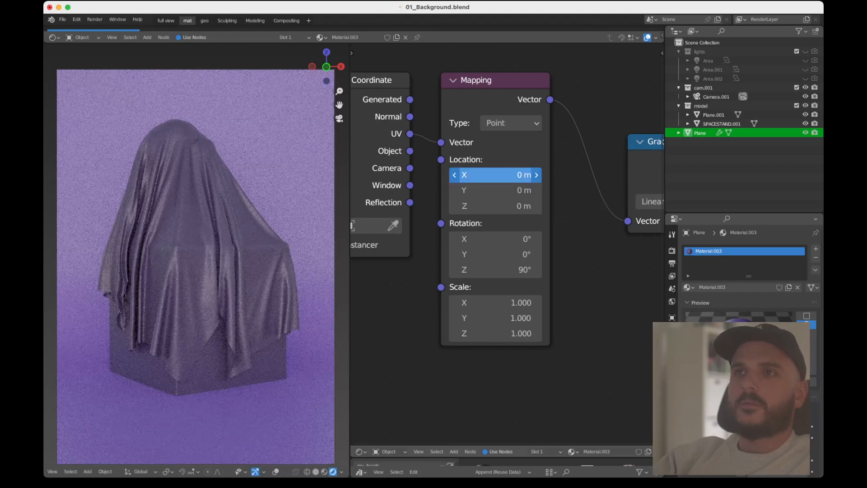
pyautogui.moveTo(494, 175); pyautogui.dragTo(538, 175)
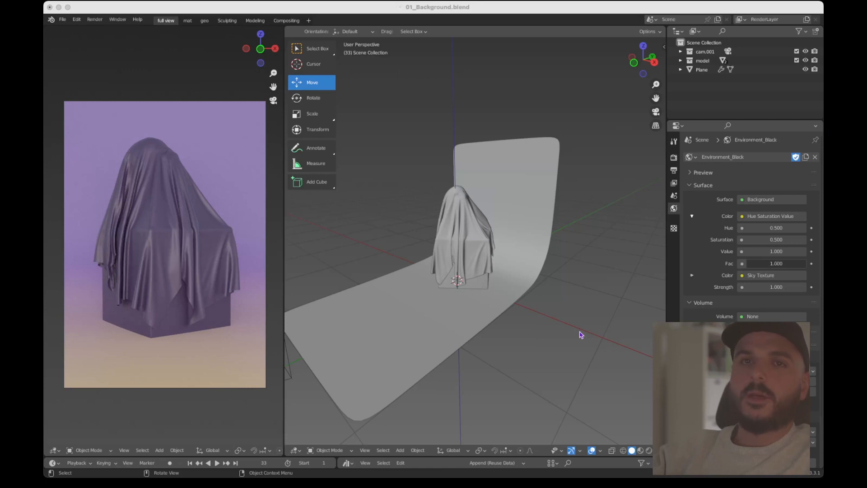
# Step: Add an area light and raise it along Z to just above the draped model
pyautogui.moveTo(569, 333); pyautogui.dragTo(536, 344, button='middle')
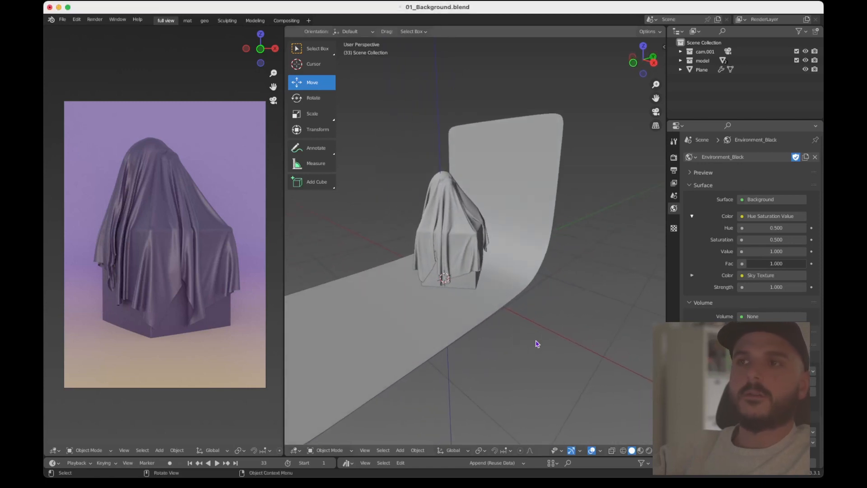
pyautogui.hotkey('shift', 'a')
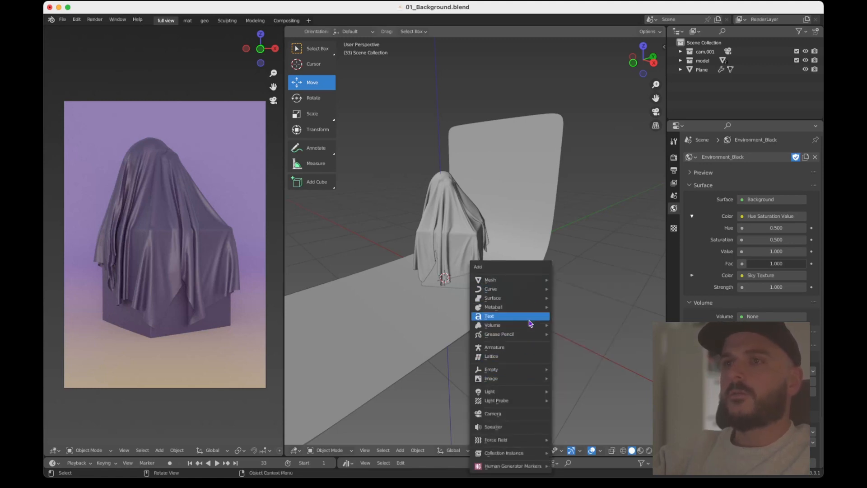
pyautogui.moveTo(526, 395)
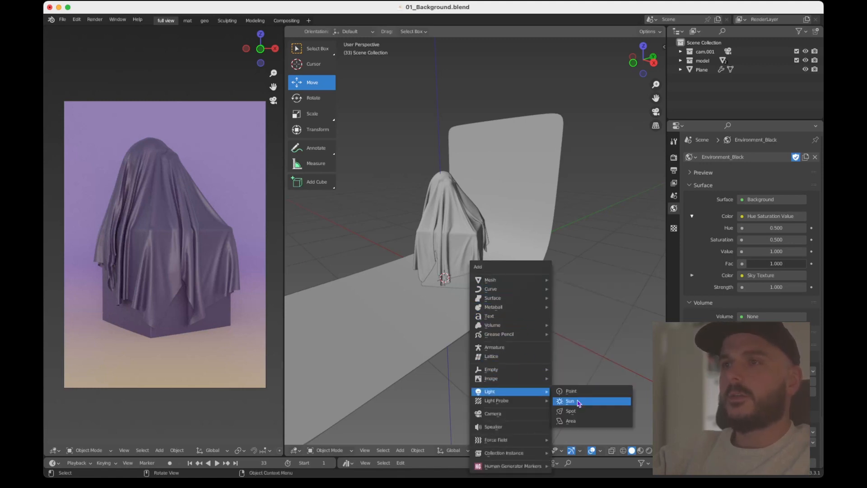
pyautogui.click(581, 423)
pyautogui.moveTo(469, 289); pyautogui.dragTo(480, 288, button='middle')
pyautogui.moveTo(460, 248); pyautogui.dragTo(468, 120)
pyautogui.moveTo(520, 149); pyautogui.dragTo(523, 149, button='middle')
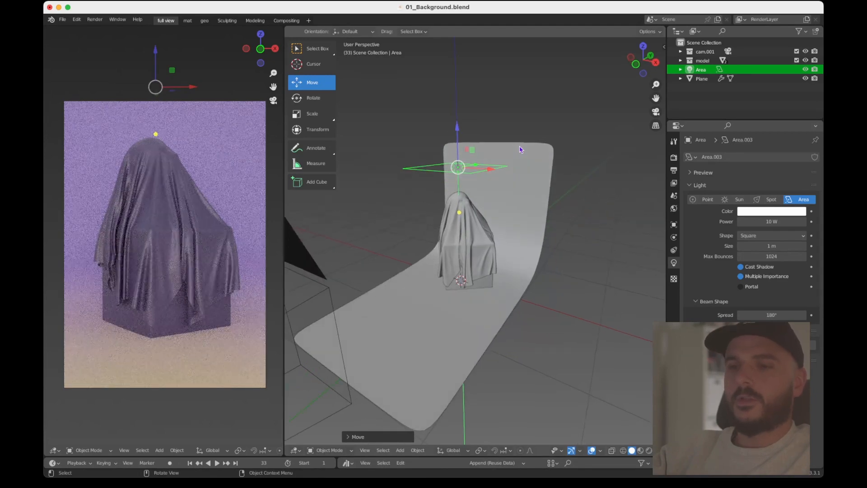
# Step: Set the overhead area light's power to 50 W and scale it down to roughly half its size
pyautogui.press('s')
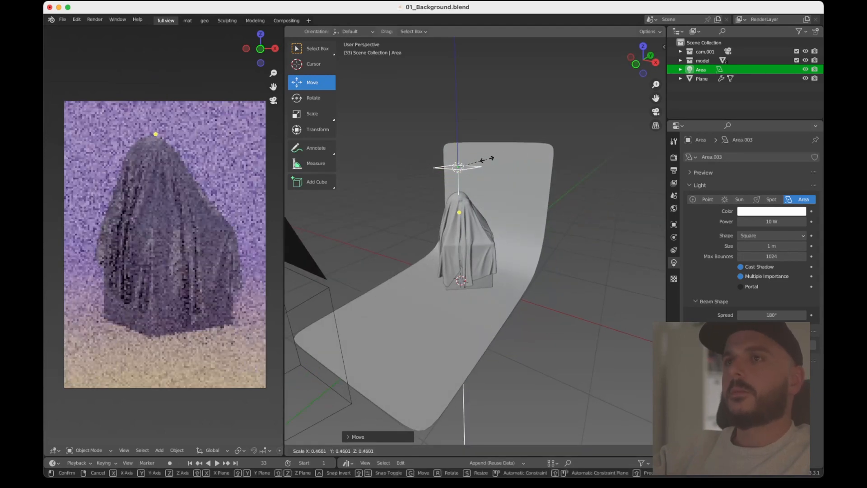
pyautogui.click(491, 159)
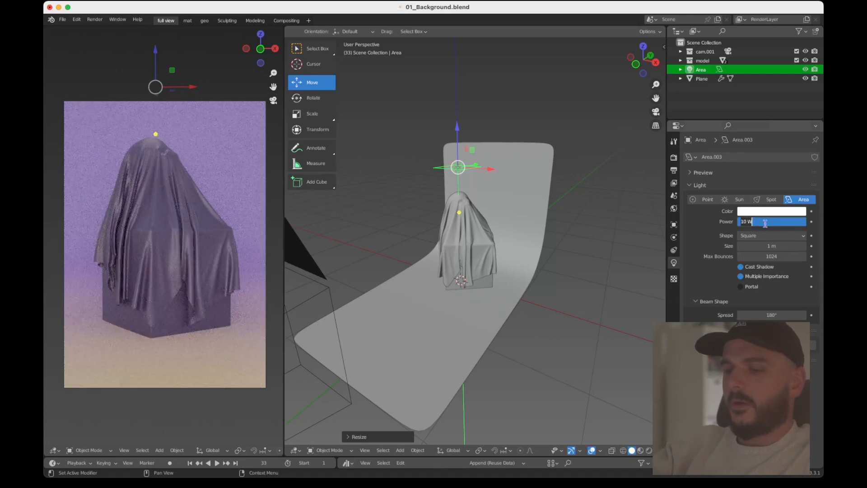
pyautogui.write('0')
pyautogui.press('Return')
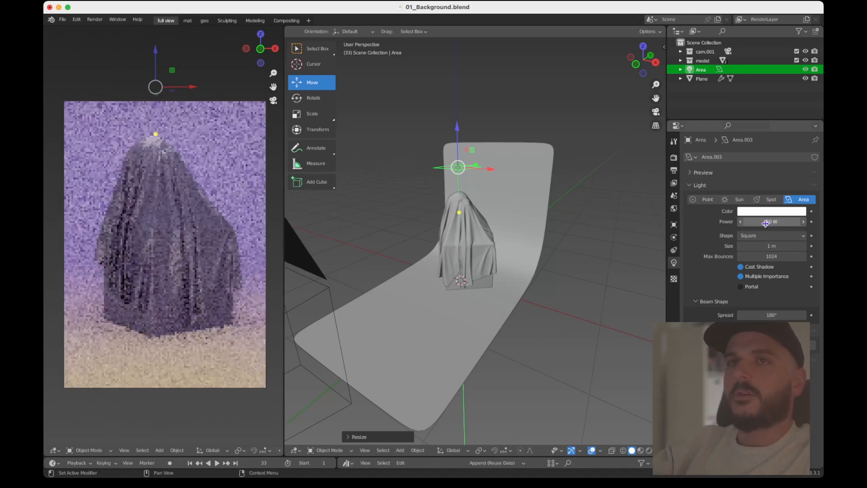
pyautogui.press('s')
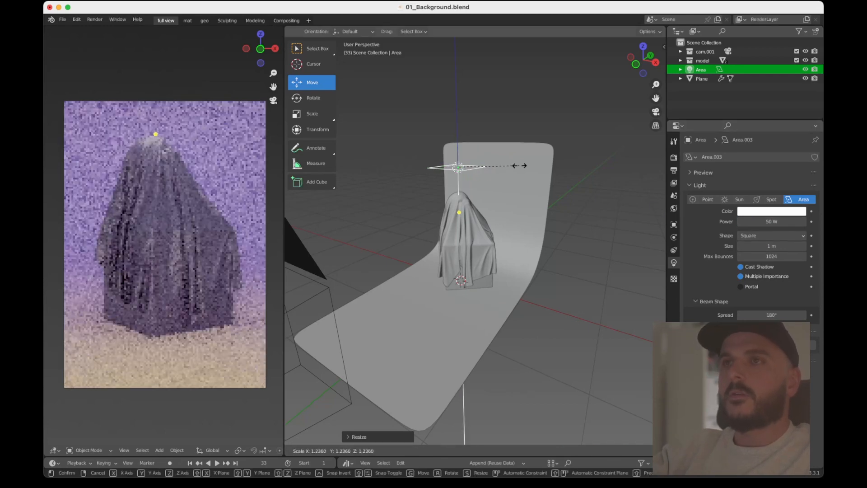
pyautogui.click(517, 168)
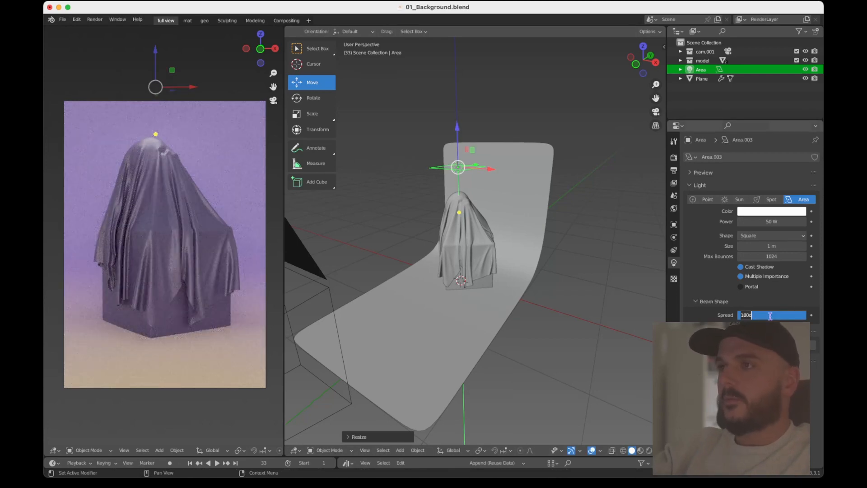
# Step: Set the overhead light's spread to 40°, shrink it slightly and nudge it along X over the model
pyautogui.click(770, 316)
pyautogui.write('40')
pyautogui.press('Return')
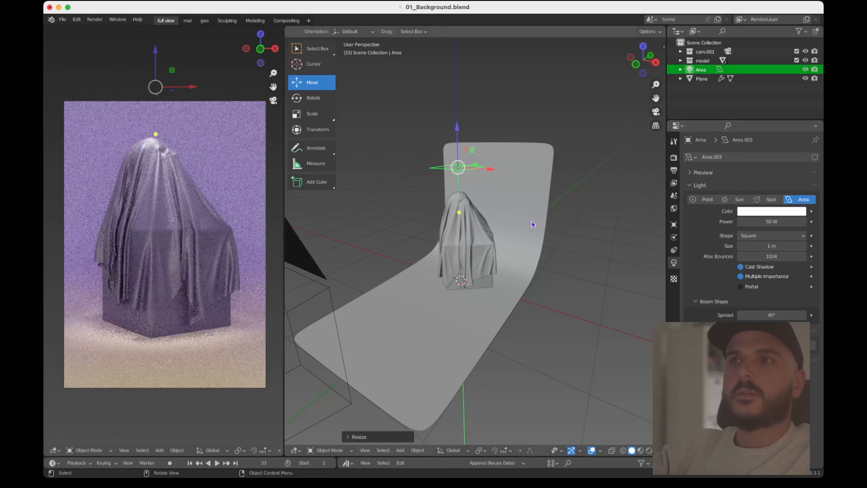
pyautogui.press('s')
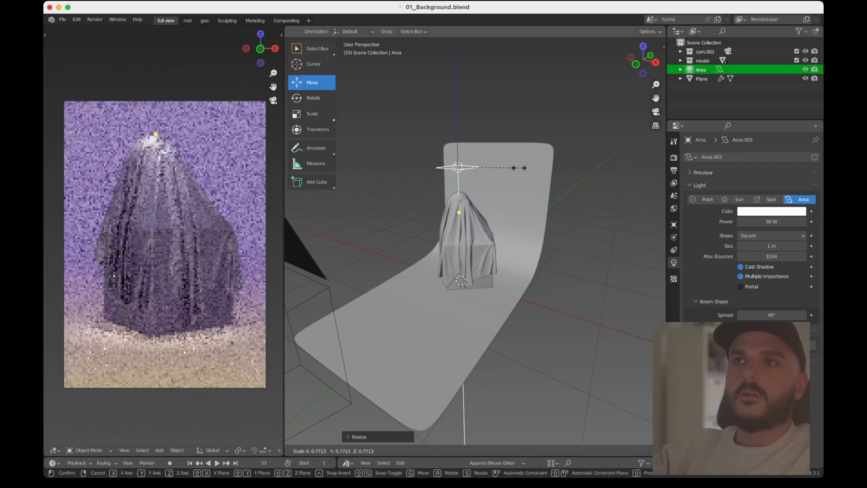
pyautogui.click(519, 172)
pyautogui.moveTo(492, 169); pyautogui.dragTo(494, 169)
# Step: Duplicate the overhead area light in top view and place the copy along X beside the model
pyautogui.click(643, 46)
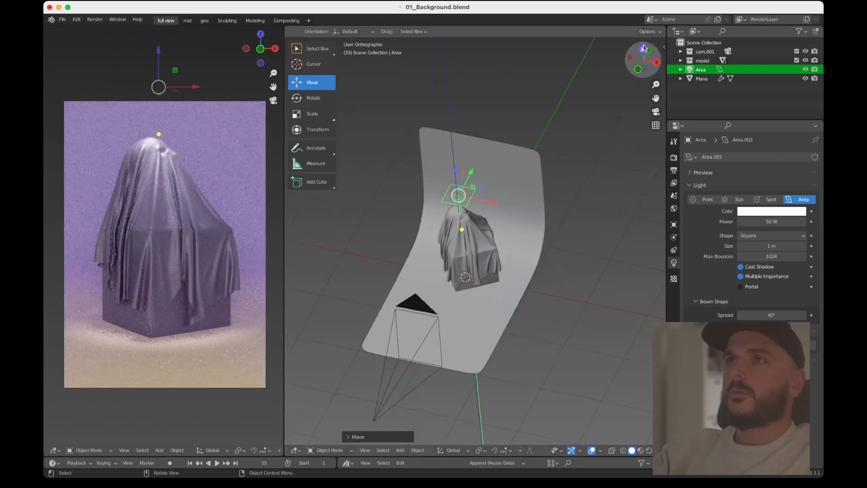
pyautogui.keyDown('ctrl'); pyautogui.scroll(1, 470, 205); pyautogui.keyUp('ctrl')
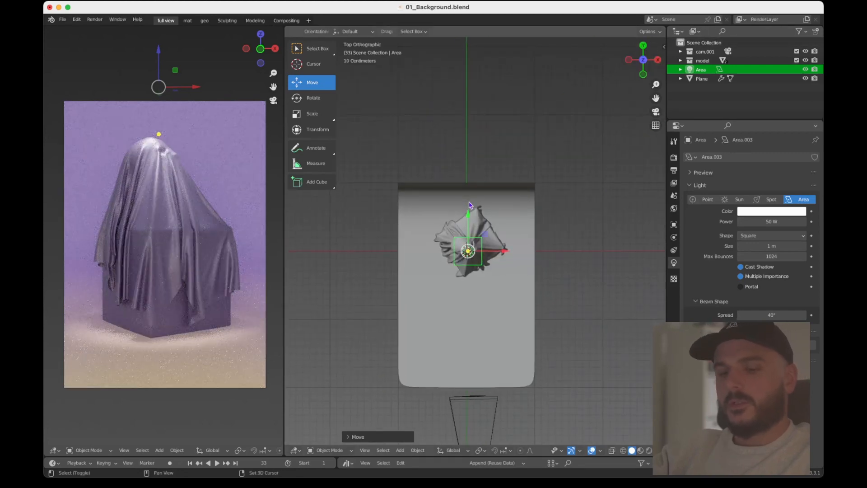
pyautogui.hotkey('shift', 'd')
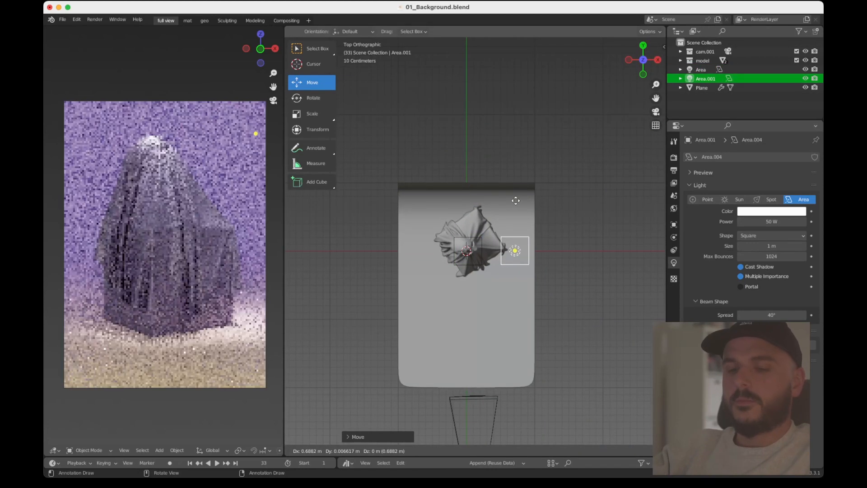
pyautogui.click(523, 201)
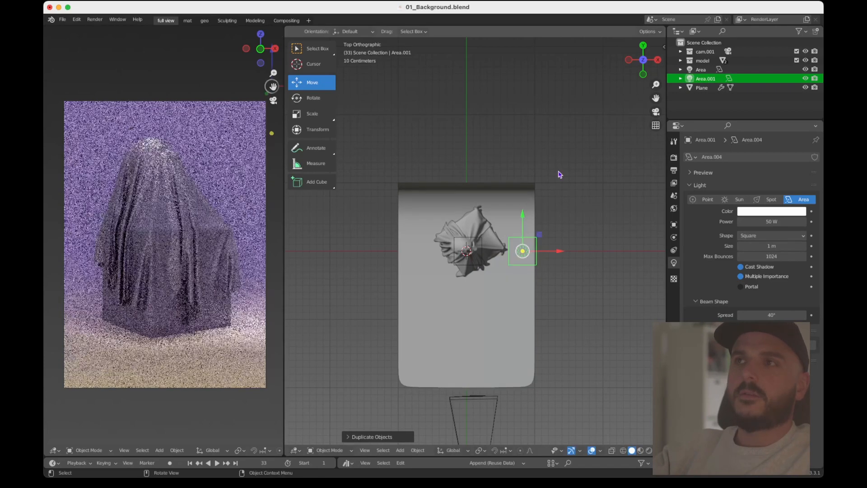
# Step: In front view, rotate the duplicated light to face the model and move it outward to the backdrop's edge
pyautogui.moveTo(560, 174); pyautogui.dragTo(581, 153, button='middle')
pyautogui.click(643, 74)
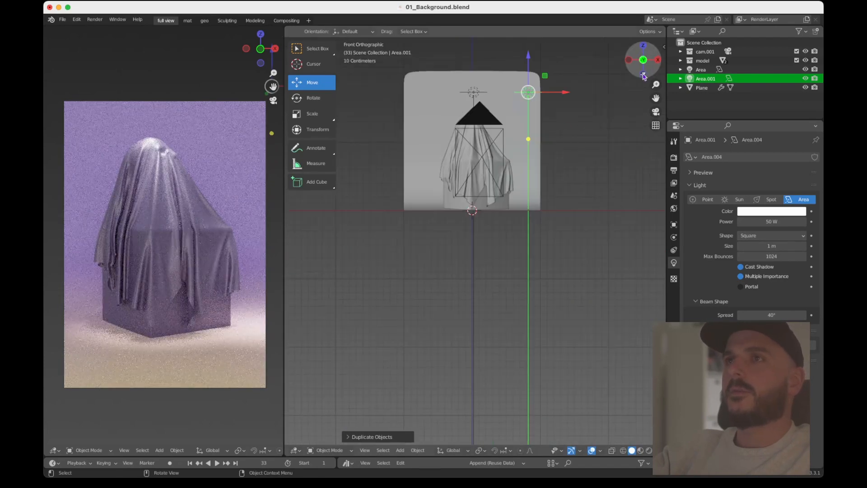
pyautogui.scroll(2, 547, 182)
pyautogui.keyDown('shift'); pyautogui.scroll(3, 548, 182); pyautogui.keyUp('shift')
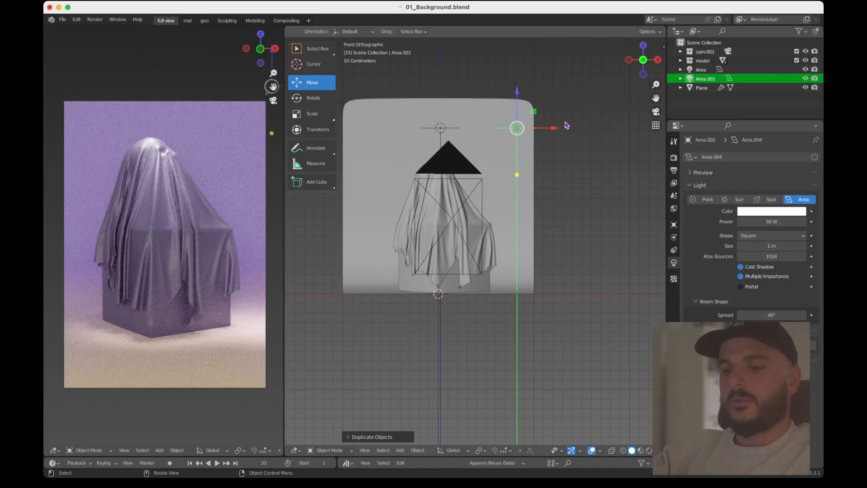
pyautogui.press('r')
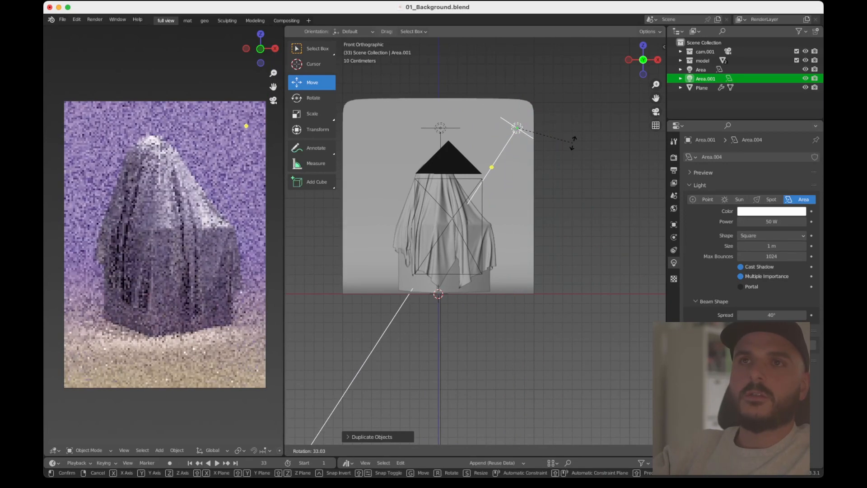
pyautogui.click(546, 137)
pyautogui.press('g')
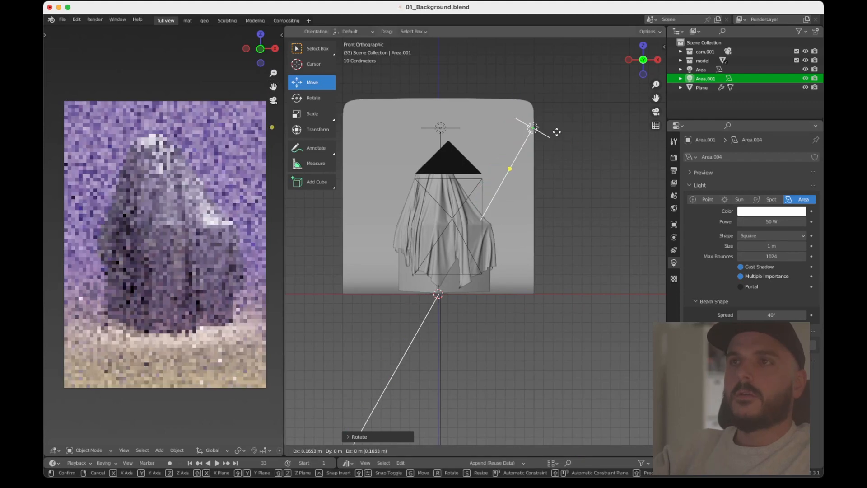
pyautogui.click(559, 135)
# Step: Fine-tune the side light's tilt and position until it aims at the model at about 45°
pyautogui.press('r')
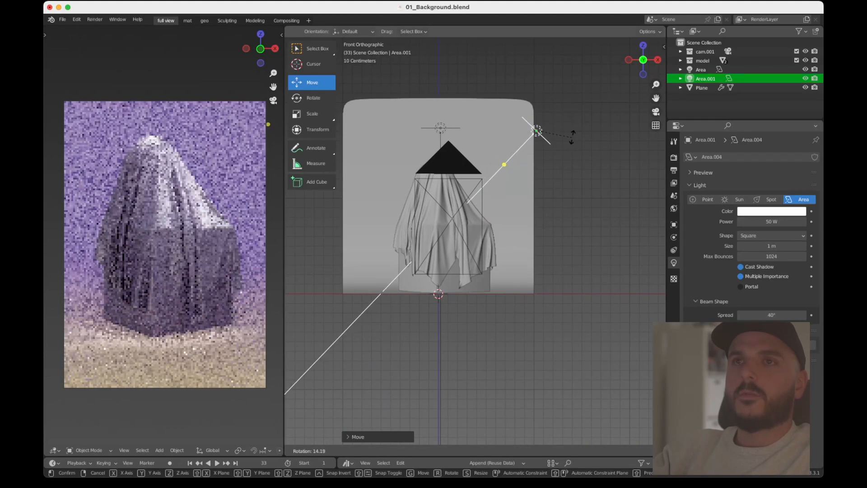
pyautogui.click(570, 136)
pyautogui.press('g')
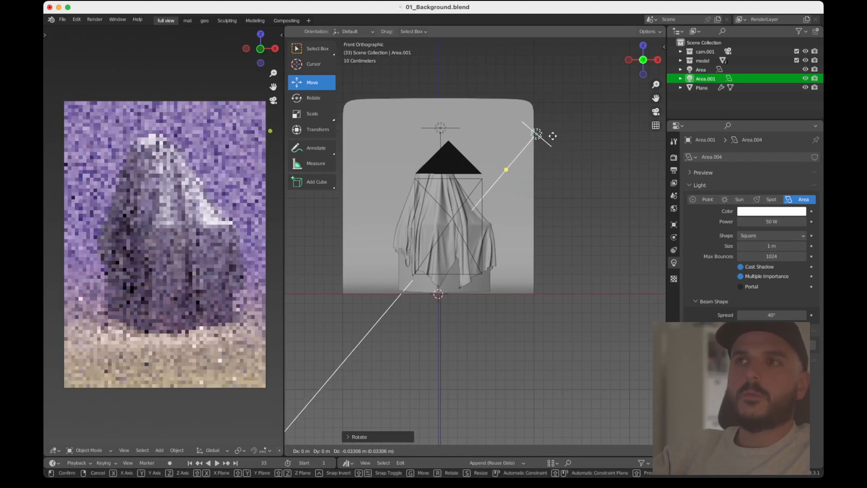
pyautogui.click(552, 137)
pyautogui.press('r')
pyautogui.click(558, 136)
pyautogui.press('g')
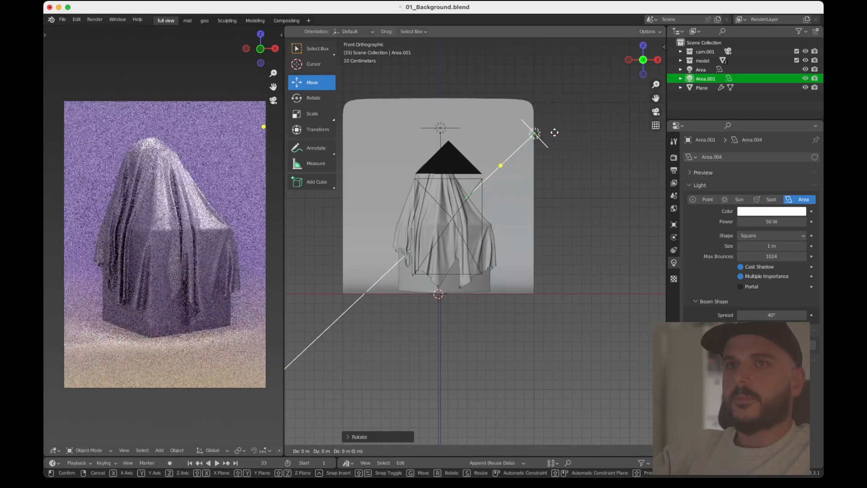
pyautogui.click(558, 136)
# Step: Set the side light's spread to 130° and move it slightly closer to the model
pyautogui.click(776, 315)
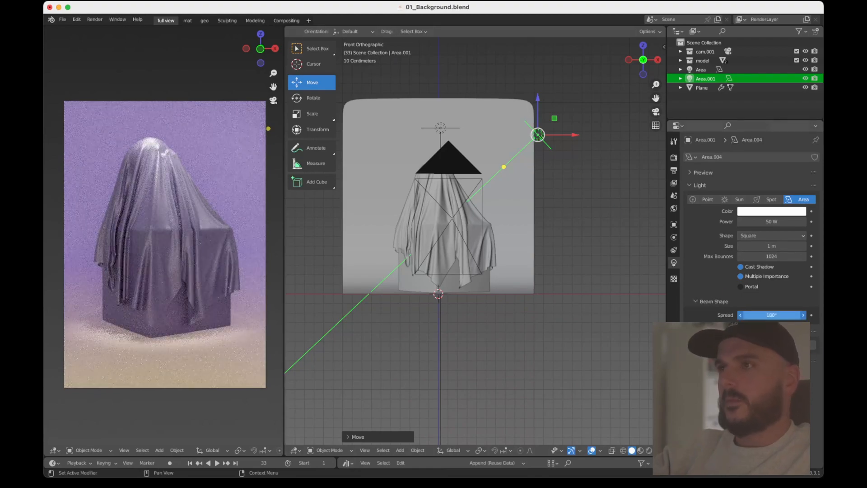
pyautogui.press('Return')
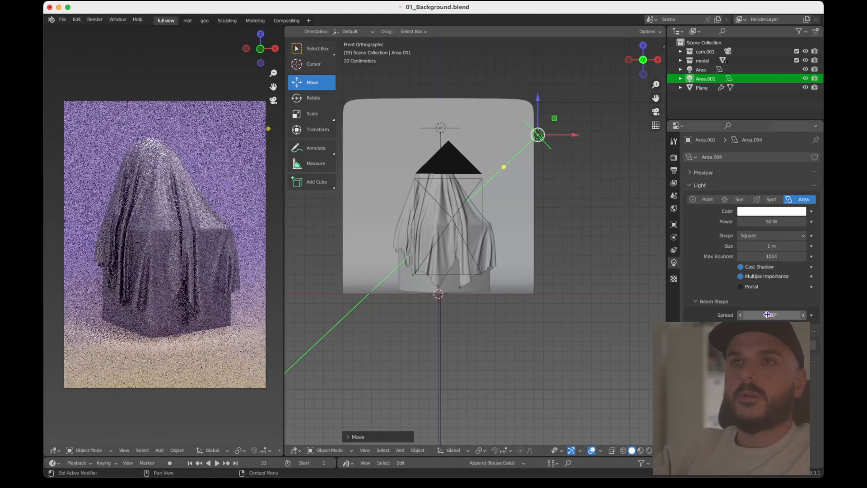
pyautogui.press('g')
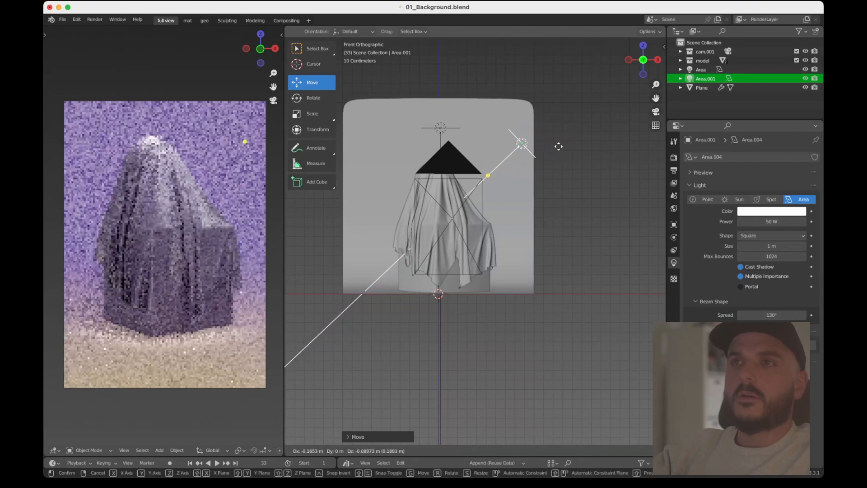
pyautogui.click(560, 145)
# Step: Try the side light's power at 100 W, settle on 30 W, and move the light slightly lower
pyautogui.click(771, 221)
pyautogui.write('1')
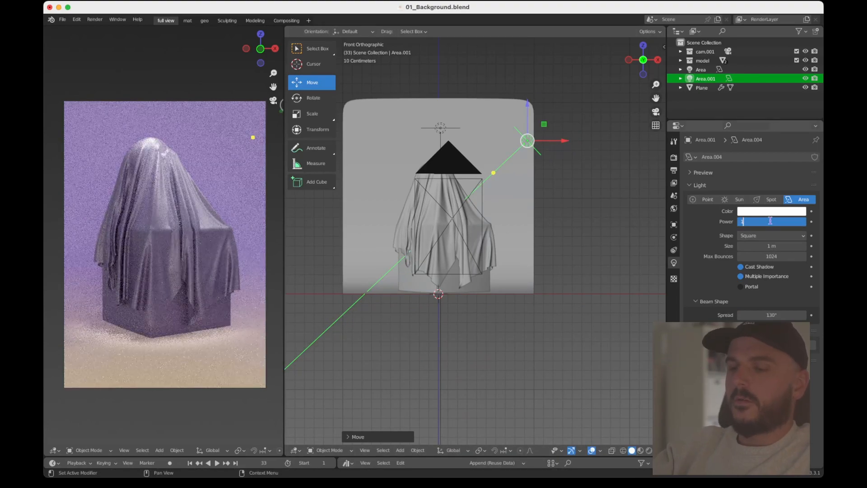
pyautogui.write('00')
pyautogui.press('Return')
pyautogui.click(770, 221)
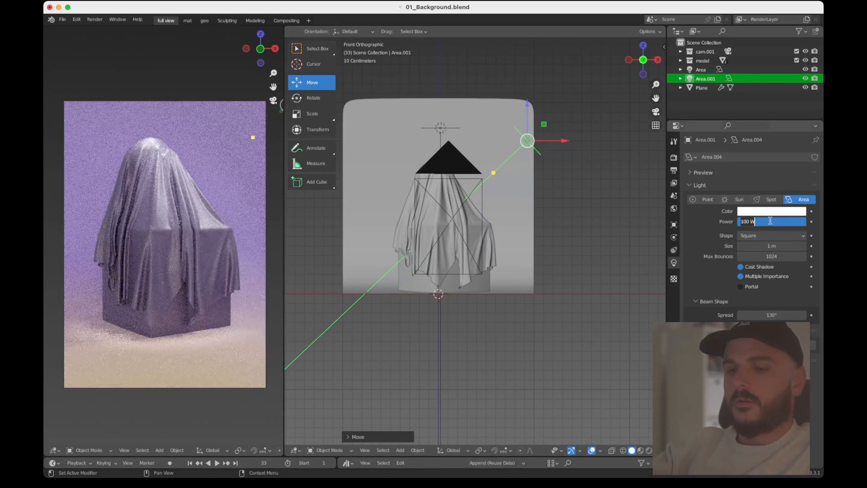
pyautogui.press('Return')
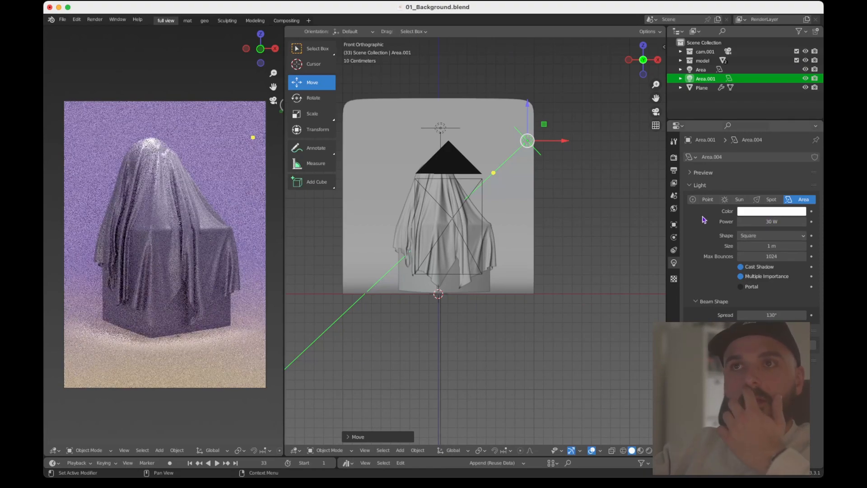
pyautogui.press('g')
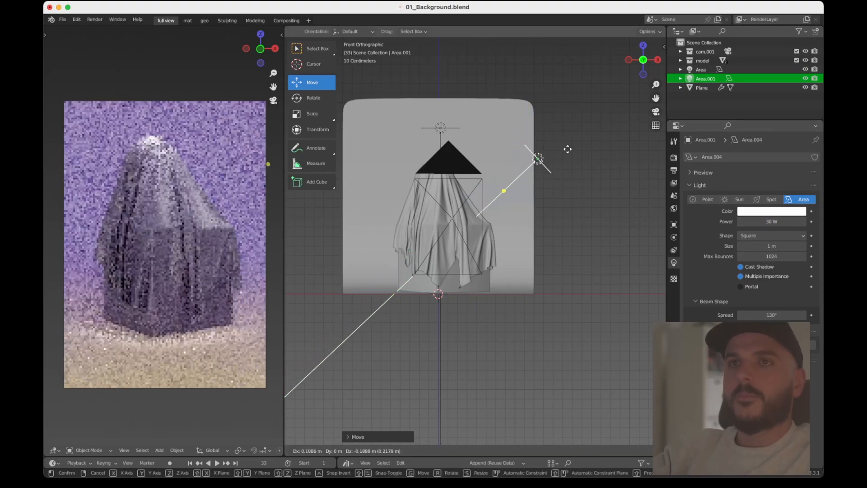
pyautogui.click(562, 140)
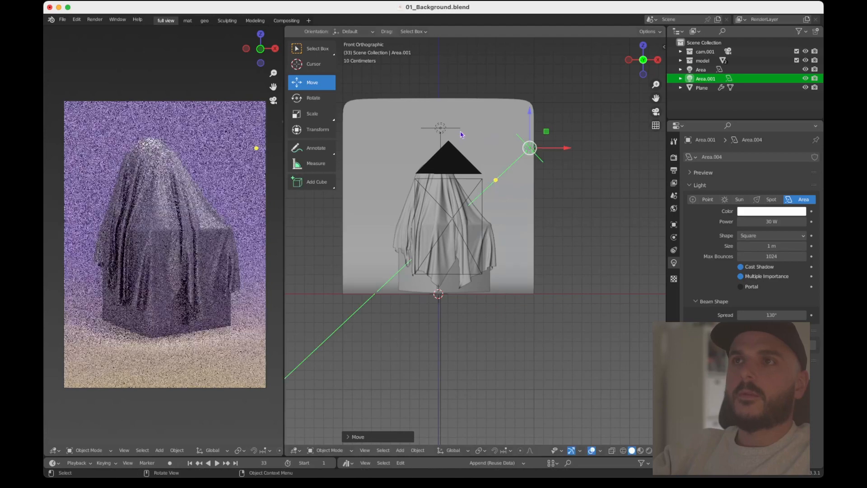
# Step: Raise the overhead area light slightly along Z and try scaling it up
pyautogui.click(454, 131)
pyautogui.press('g')
pyautogui.press('z')
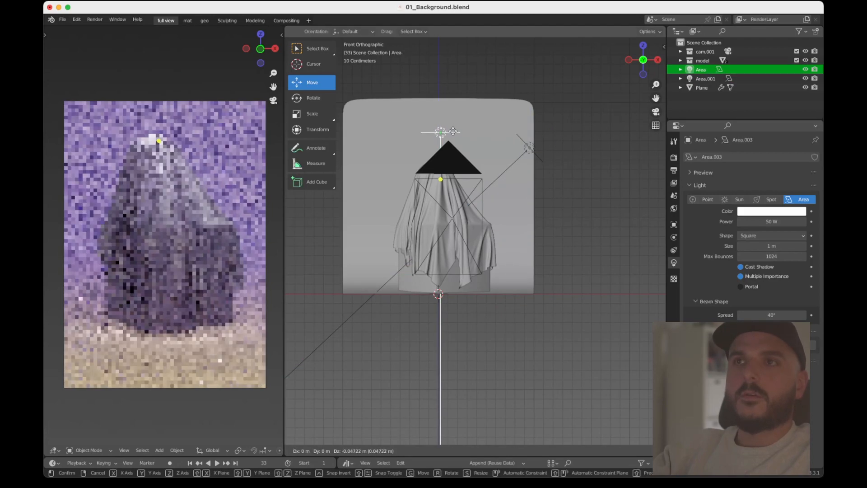
pyautogui.click(455, 122)
pyautogui.press('s')
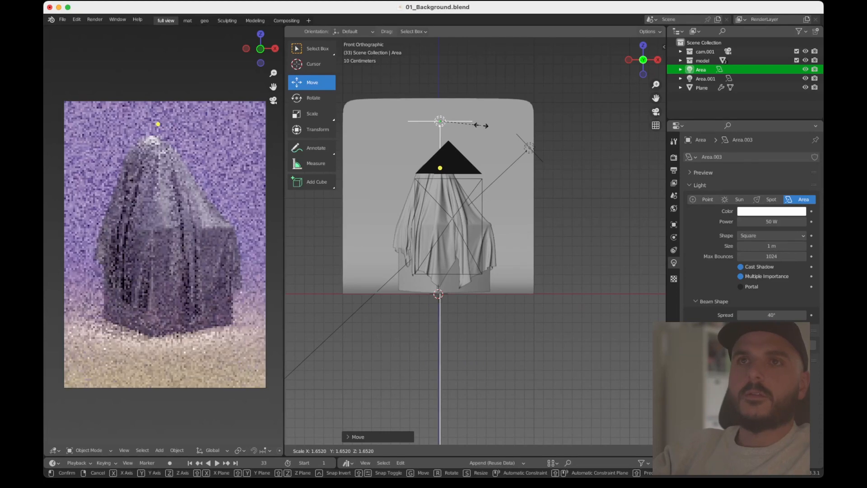
pyautogui.click(473, 123)
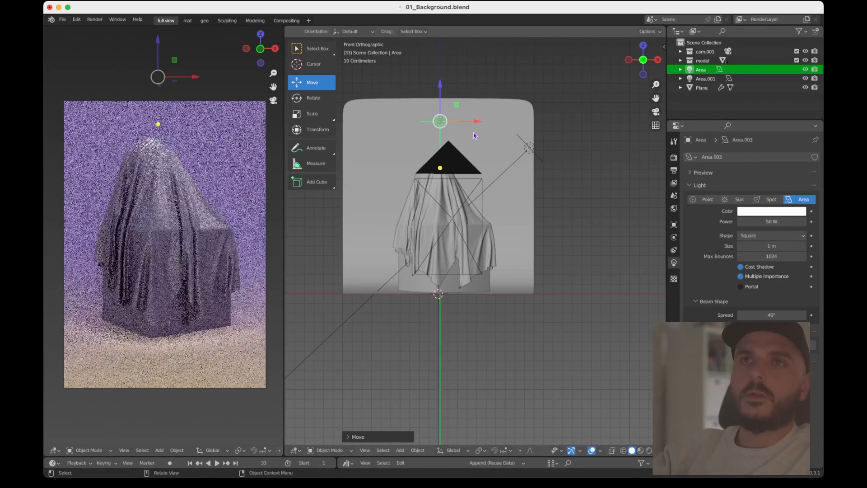
# Step: Examine the side light, model and backdrop from several angles around the scene
pyautogui.click(532, 149)
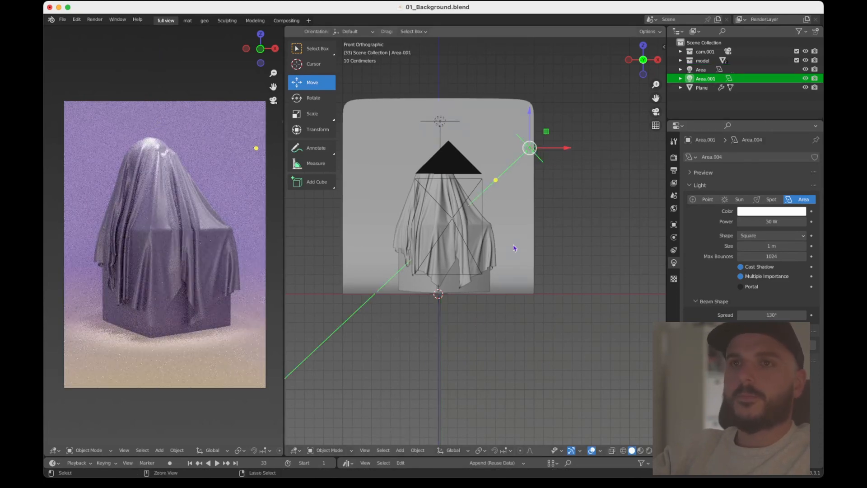
pyautogui.keyDown('ctrl'); pyautogui.scroll(-2, 514, 248); pyautogui.keyUp('ctrl')
pyautogui.keyDown('shift'); pyautogui.scroll(2, 514, 248); pyautogui.keyUp('shift')
pyautogui.scroll(3, 514, 248)
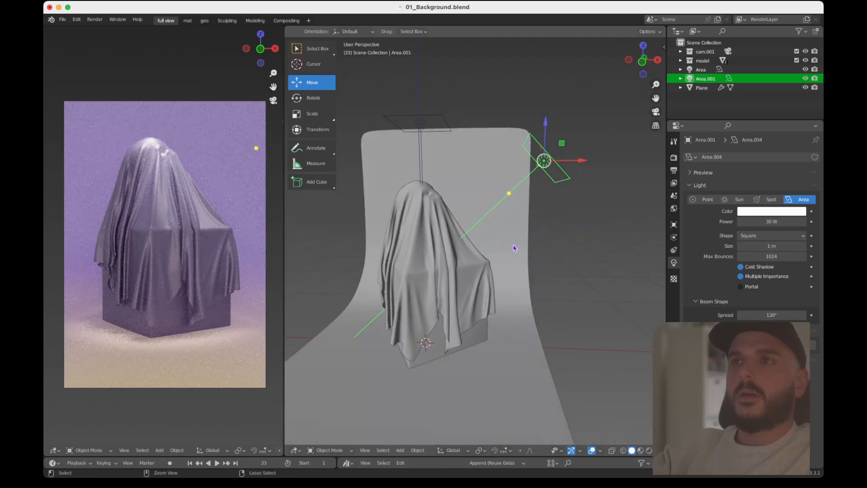
pyautogui.keyDown('ctrl'); pyautogui.scroll(-3, 514, 248); pyautogui.keyUp('ctrl')
pyautogui.hscroll(3, 514, 248)
pyautogui.keyDown('shift'); pyautogui.hscroll(-2, 514, 248); pyautogui.keyUp('shift')
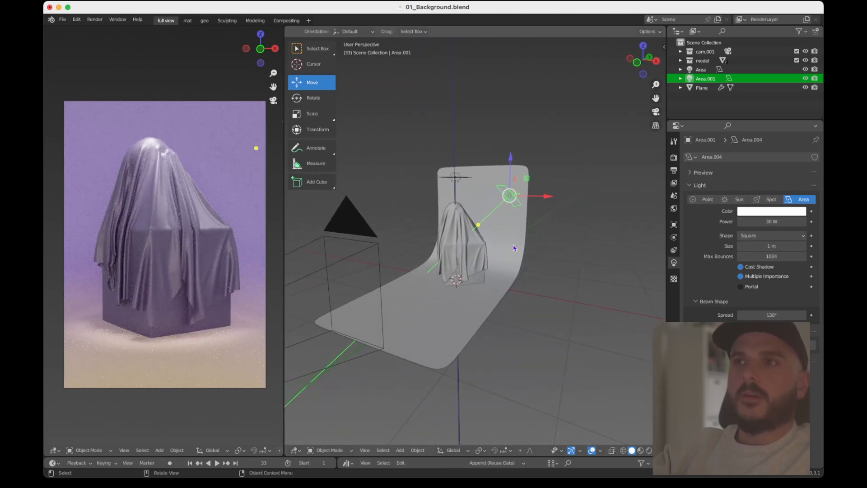
pyautogui.hscroll(-3, 514, 248)
pyautogui.hscroll(2, 514, 248)
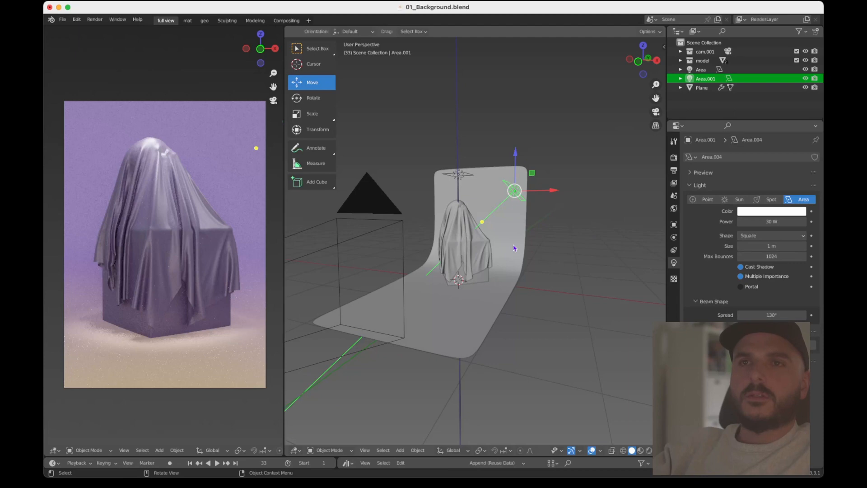
pyautogui.hscroll(-2, 513, 245)
pyautogui.keyDown('ctrl'); pyautogui.scroll(-2, 513, 245); pyautogui.keyUp('ctrl')
pyautogui.keyDown('ctrl'); pyautogui.scroll(4, 513, 245); pyautogui.keyUp('ctrl')
pyautogui.keyDown('shift'); pyautogui.hscroll(2, 514, 245); pyautogui.keyUp('shift')
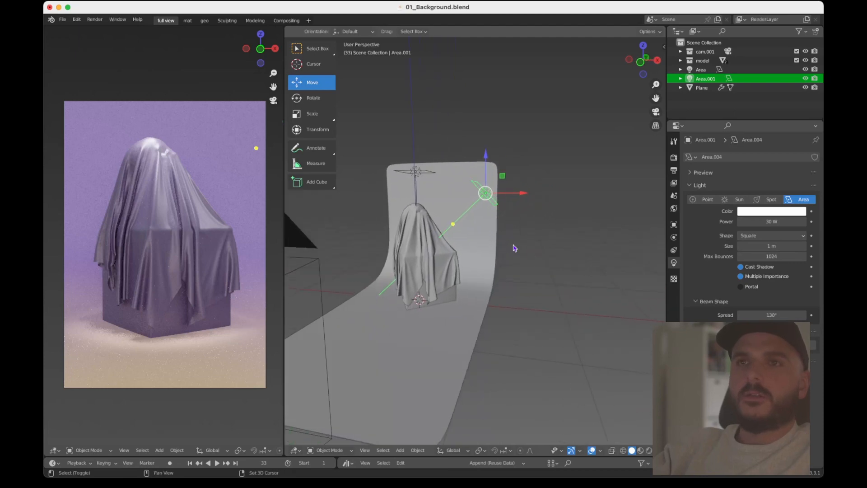
pyautogui.keyDown('shift'); pyautogui.hscroll(2, 513, 245); pyautogui.keyUp('shift')
pyautogui.hscroll(-3, 513, 246)
pyautogui.scroll(-2, 513, 246)
pyautogui.keyDown('shift'); pyautogui.hscroll(-2, 514, 245); pyautogui.keyUp('shift')
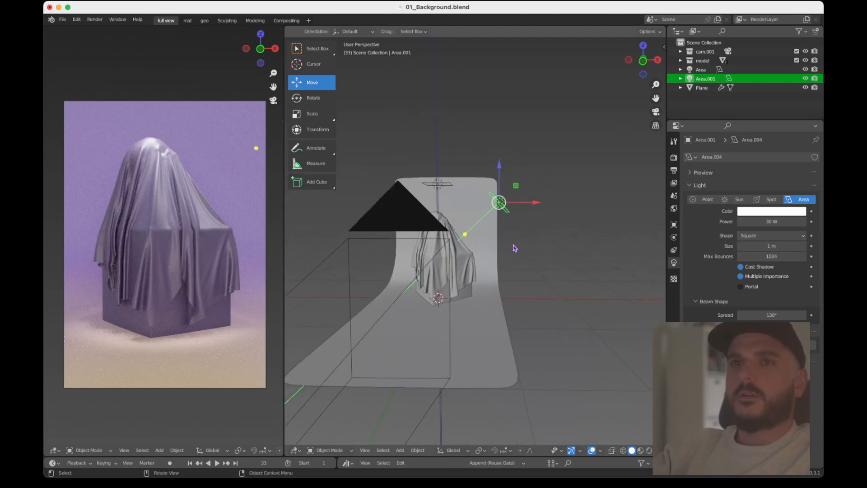
pyautogui.hscroll(3, 514, 248)
pyautogui.keyDown('ctrl'); pyautogui.scroll(-2, 514, 248); pyautogui.keyUp('ctrl')
pyautogui.keyDown('shift'); pyautogui.scroll(2, 513, 248); pyautogui.keyUp('shift')
pyautogui.keyDown('shift'); pyautogui.scroll(-2, 514, 248); pyautogui.keyUp('shift')
pyautogui.keyDown('ctrl'); pyautogui.scroll(3, 513, 248); pyautogui.keyUp('ctrl')
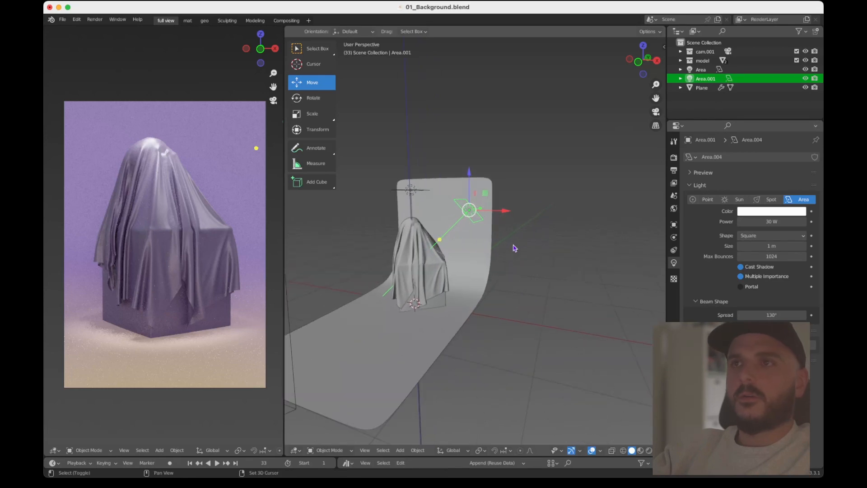
pyautogui.hscroll(-2, 513, 248)
# Step: Add a mesh plane at the base of the model and rotate it 90° in front view so it stands upright
pyautogui.hotkey('shift', 'a')
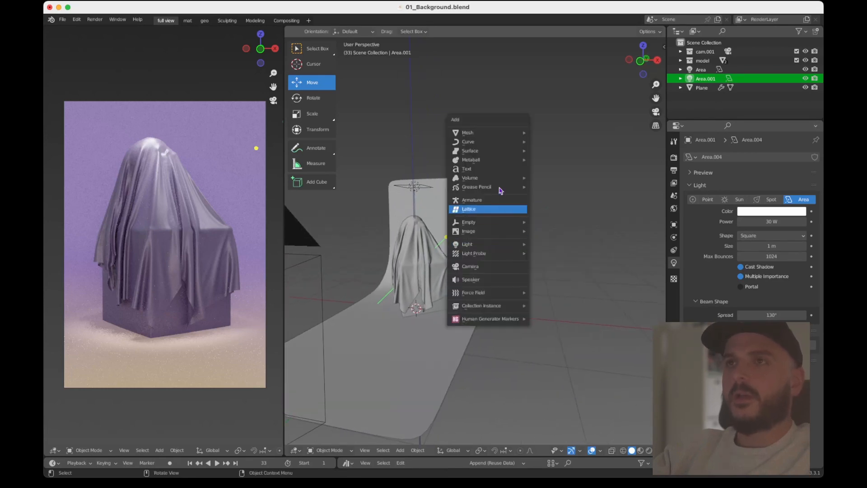
pyautogui.moveTo(496, 132)
pyautogui.click(548, 133)
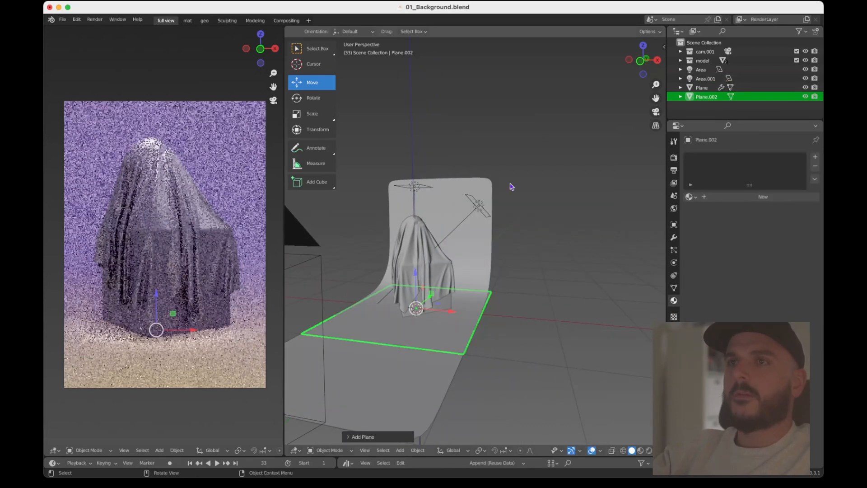
pyautogui.hscroll(-1, 513, 188)
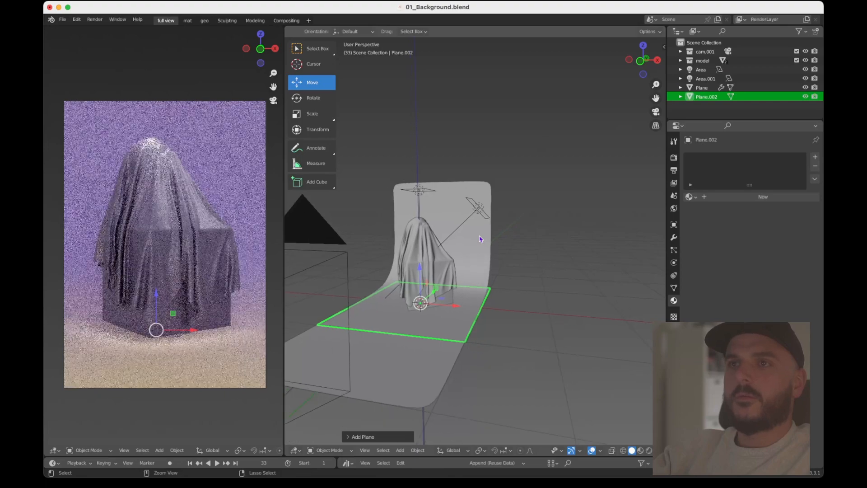
pyautogui.click(639, 64)
pyautogui.write('r')
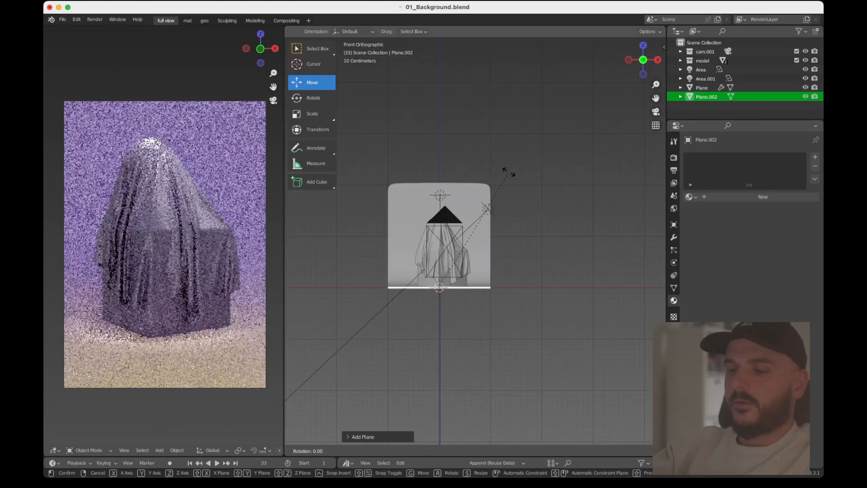
pyautogui.write('90')
pyautogui.press('Return')
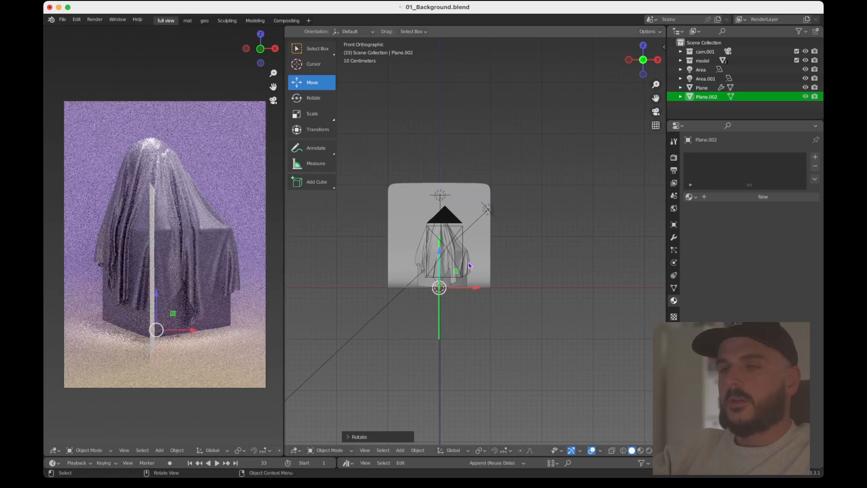
# Step: Move the upright plane to the backdrop's right edge and place a duplicate along its left edge
pyautogui.press('g')
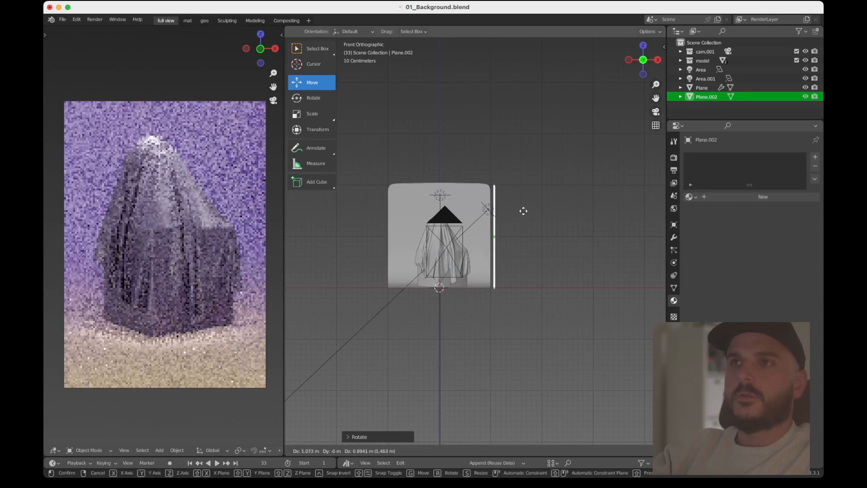
pyautogui.click(522, 212)
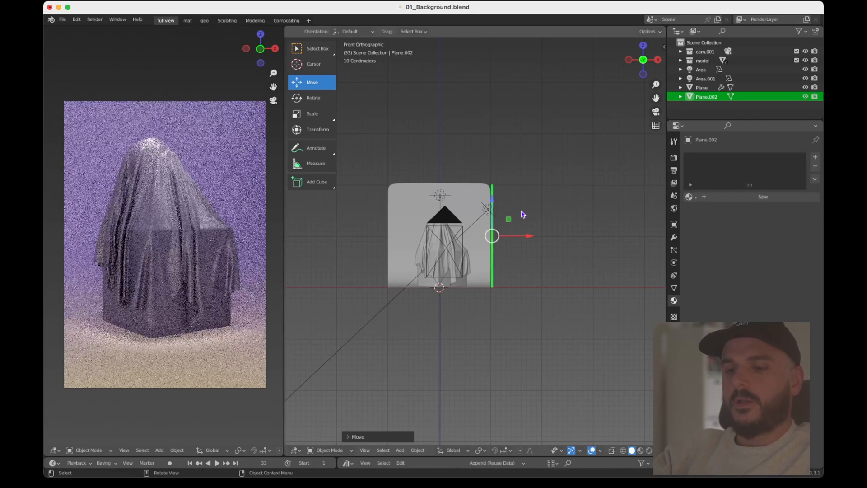
pyautogui.hotkey('shift', 'd')
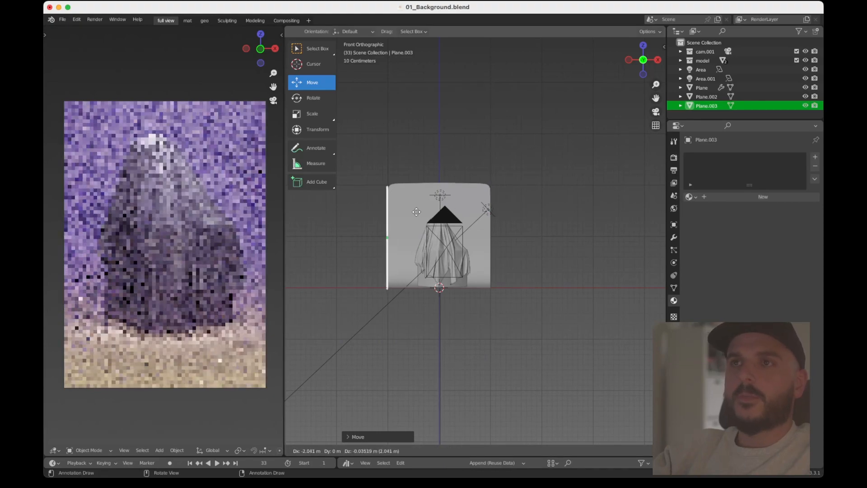
pyautogui.click(416, 211)
pyautogui.moveTo(434, 217); pyautogui.dragTo(489, 227, button='middle')
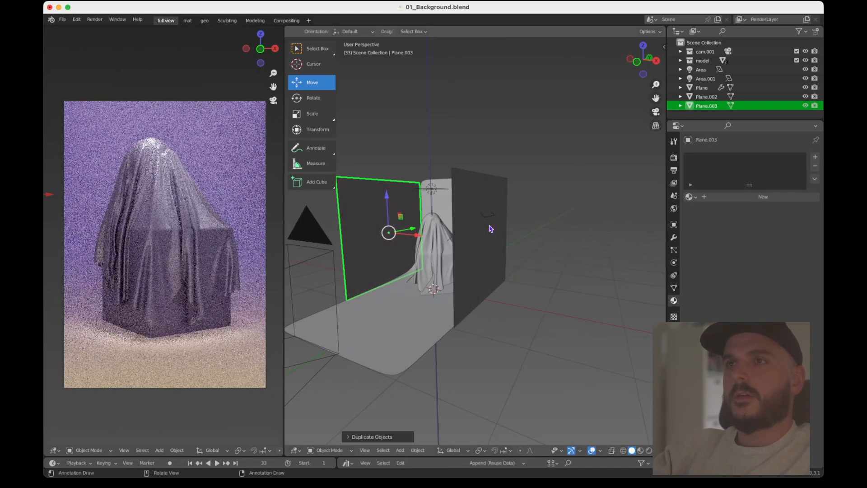
# Step: Duplicate the right wall plane in place and rotate the copy 90° in front view so it lies horizontal
pyautogui.click(490, 227)
pyautogui.hotkey('shift', 'd')
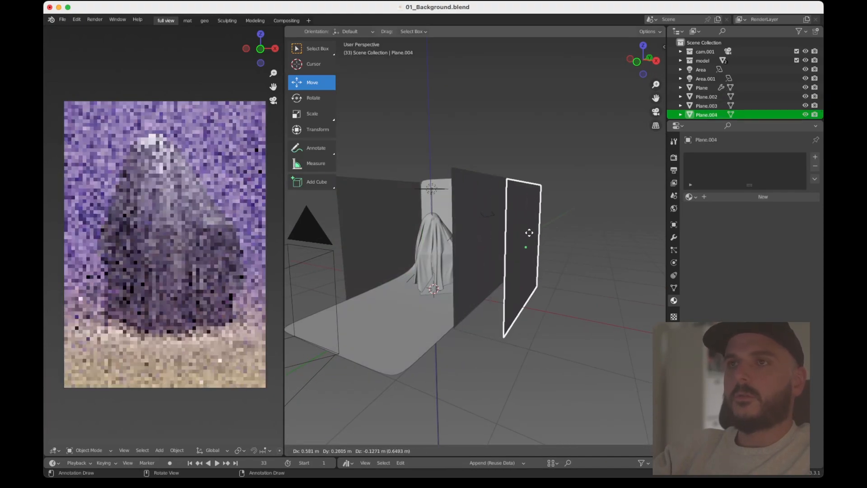
pyautogui.rightClick(531, 236)
pyautogui.click(643, 68)
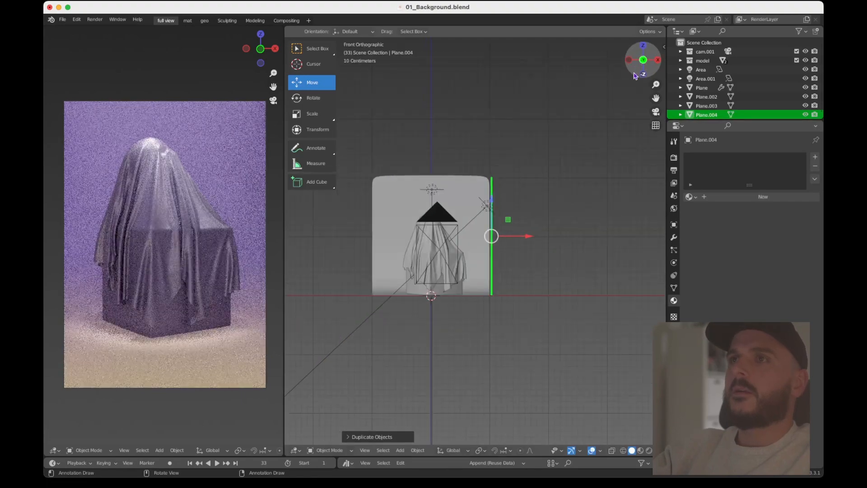
pyautogui.write('r90')
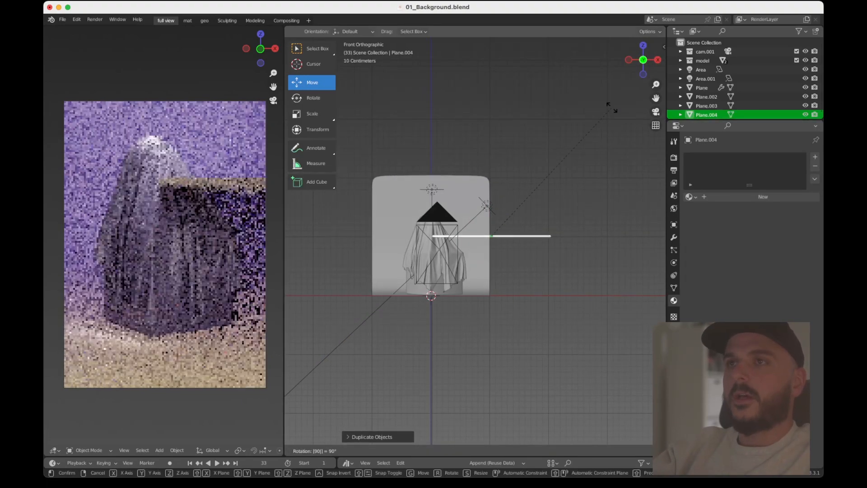
pyautogui.press('Return')
# Step: Move the horizontal plane above the model so it spans the two side walls as a ceiling
pyautogui.press('g')
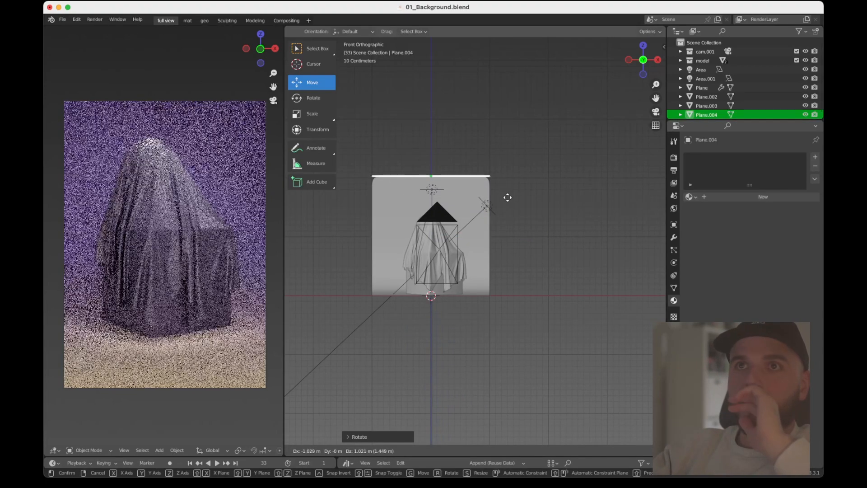
pyautogui.click(507, 197)
pyautogui.moveTo(538, 210); pyautogui.dragTo(536, 211, button='middle')
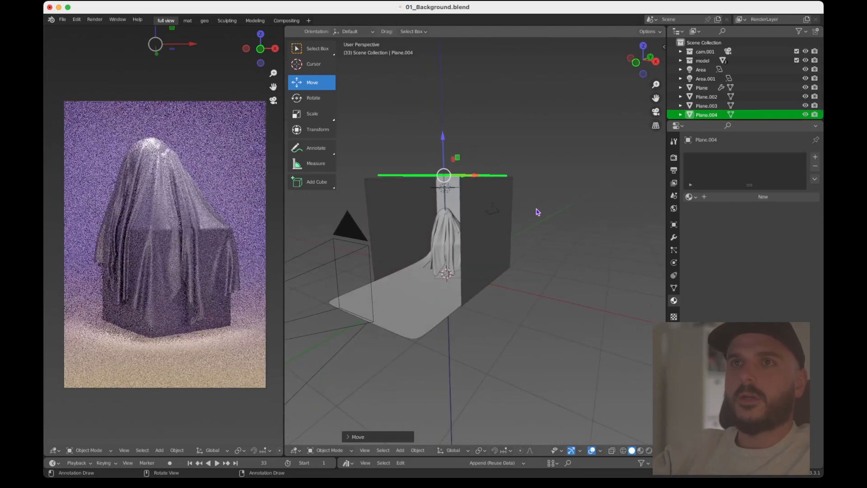
pyautogui.moveTo(479, 235); pyautogui.dragTo(494, 237, button='middle')
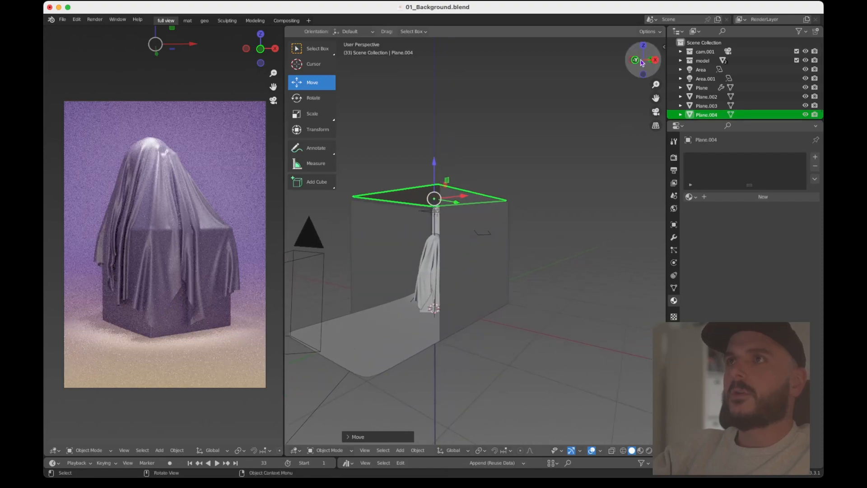
# Step: Duplicate the right wall plane again in place and rotate the copy 90° in top view
pyautogui.click(475, 234)
pyautogui.hotkey('shift', 'd')
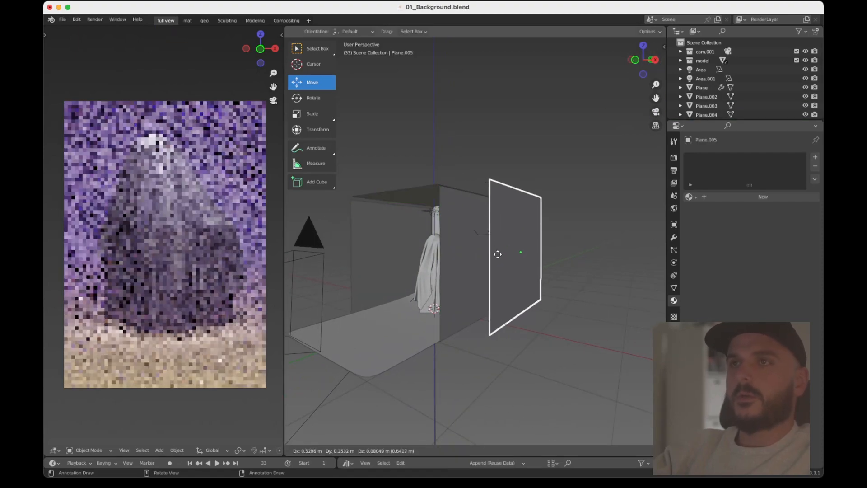
pyautogui.rightClick(497, 253)
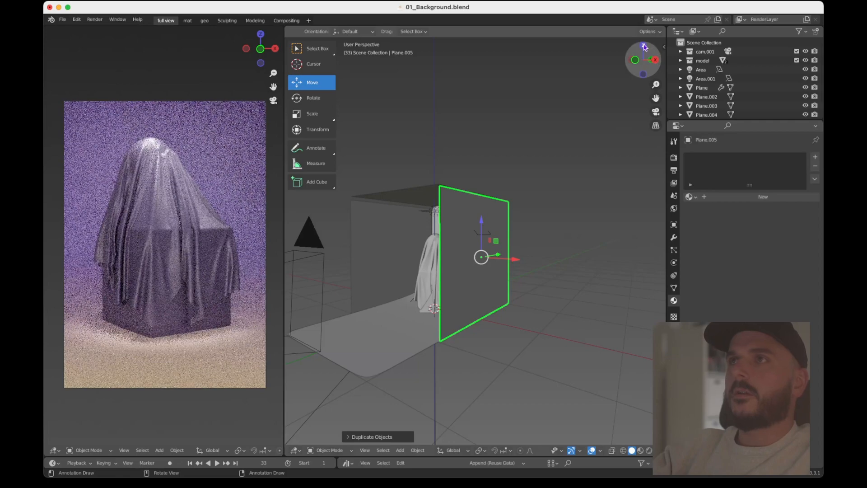
pyautogui.click(644, 45)
pyautogui.write('r')
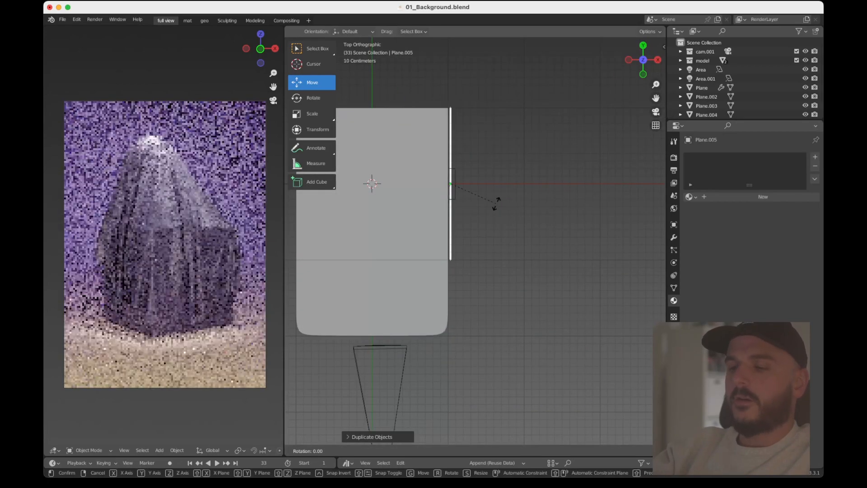
pyautogui.write('90')
pyautogui.press('Return')
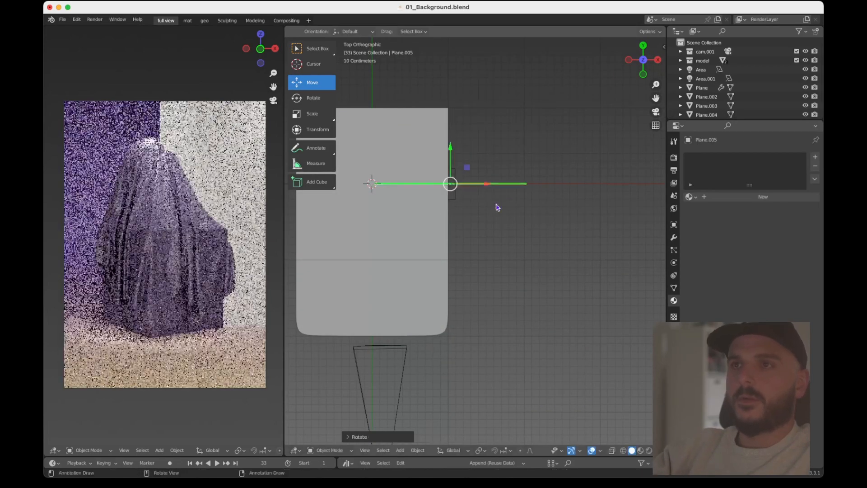
# Step: Move the rotated copy across the open front of the box, between the camera and the model
pyautogui.press('g')
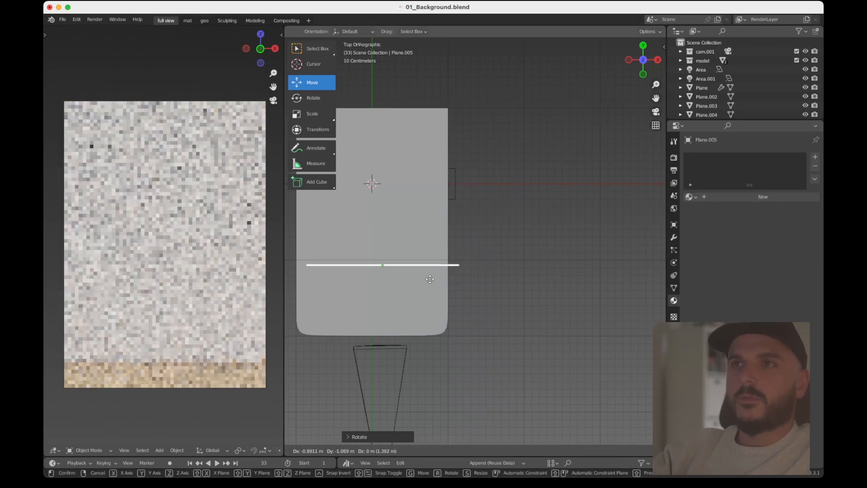
pyautogui.click(424, 274)
pyautogui.moveTo(424, 274); pyautogui.dragTo(447, 280, button='middle')
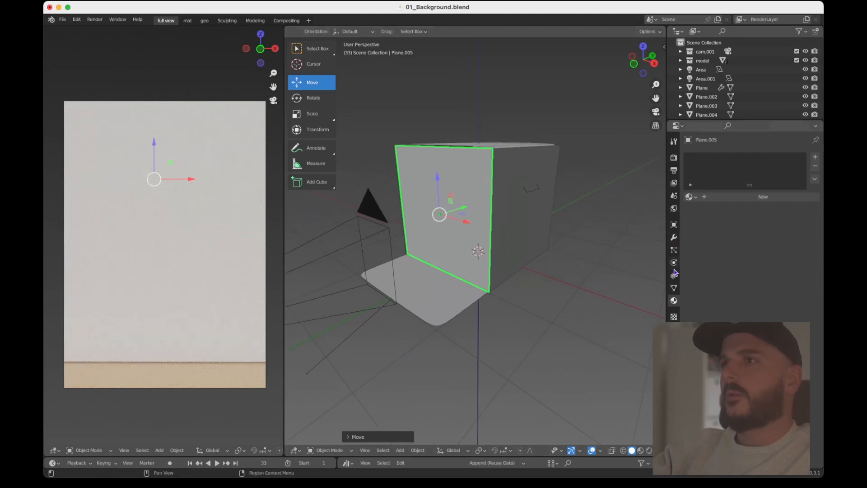
# Step: Turn off the front plane's camera ray visibility in its object settings so it no longer blocks the rendered model
pyautogui.click(465, 175)
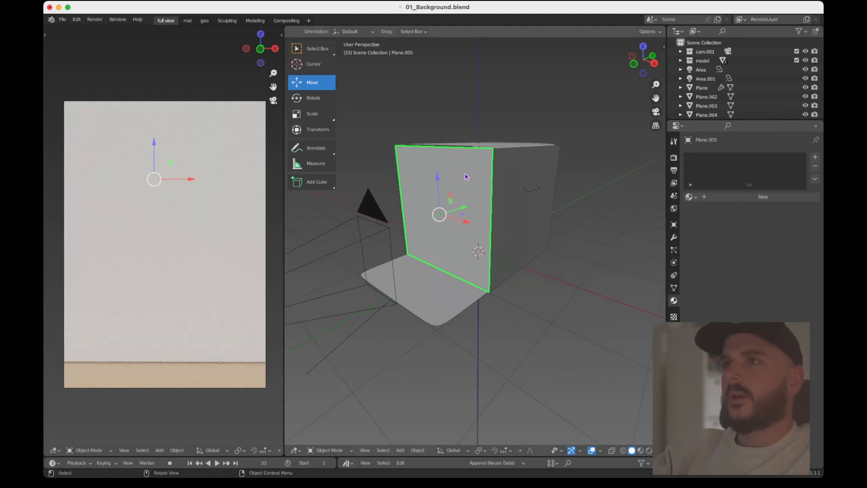
pyautogui.click(673, 225)
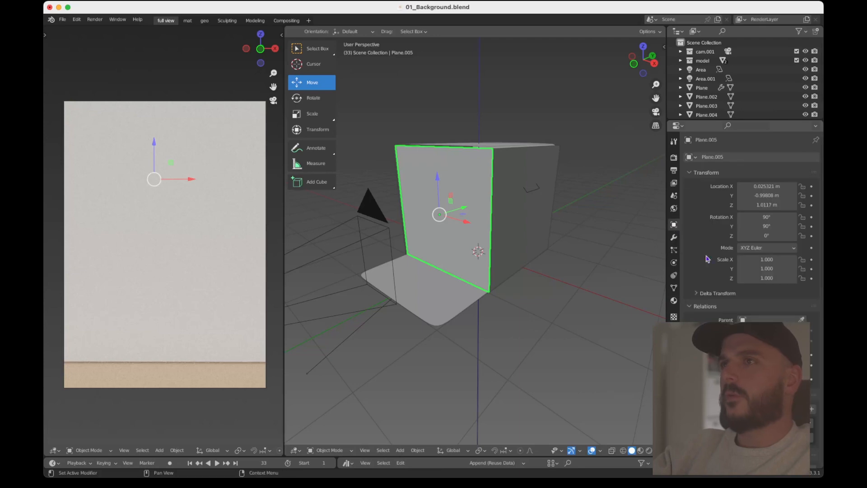
pyautogui.scroll(-8, 750, 226)
pyautogui.scroll(-10, 730, 323)
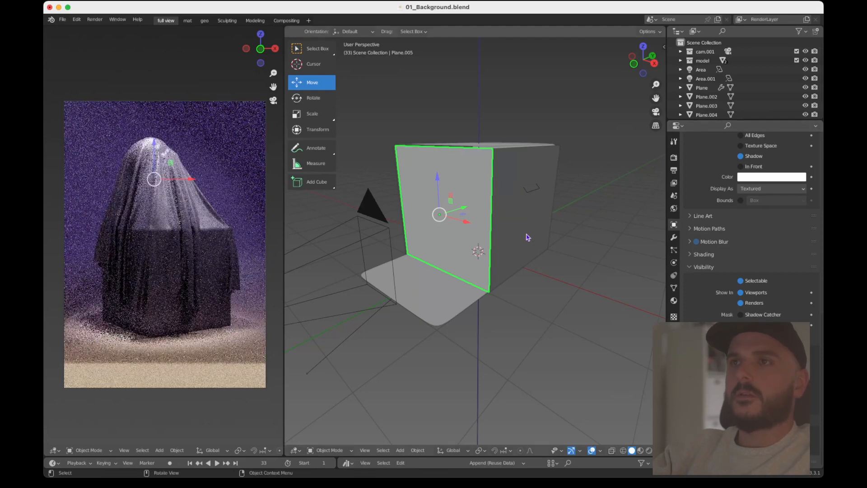
pyautogui.click(606, 241)
pyautogui.click(483, 189)
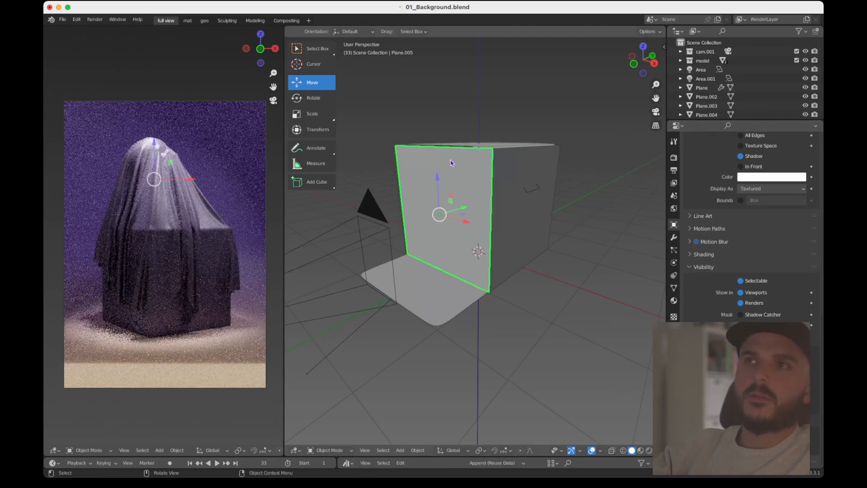
# Step: Lower the front plane along Z, shift it along Y toward the camera, and deselect it
pyautogui.moveTo(437, 182); pyautogui.dragTo(428, 244)
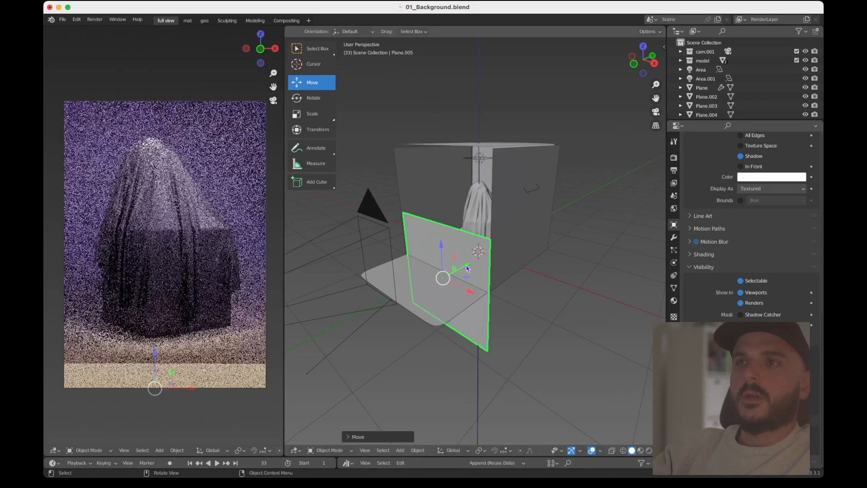
pyautogui.moveTo(467, 268); pyautogui.dragTo(440, 280)
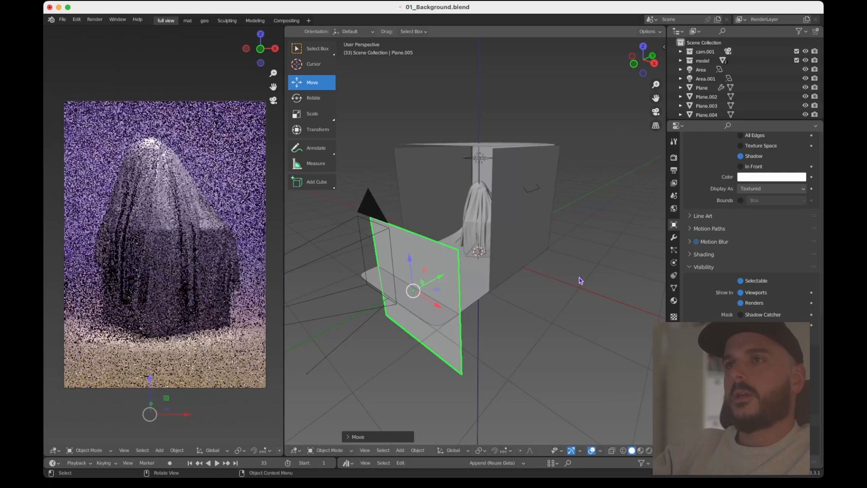
pyautogui.click(580, 280)
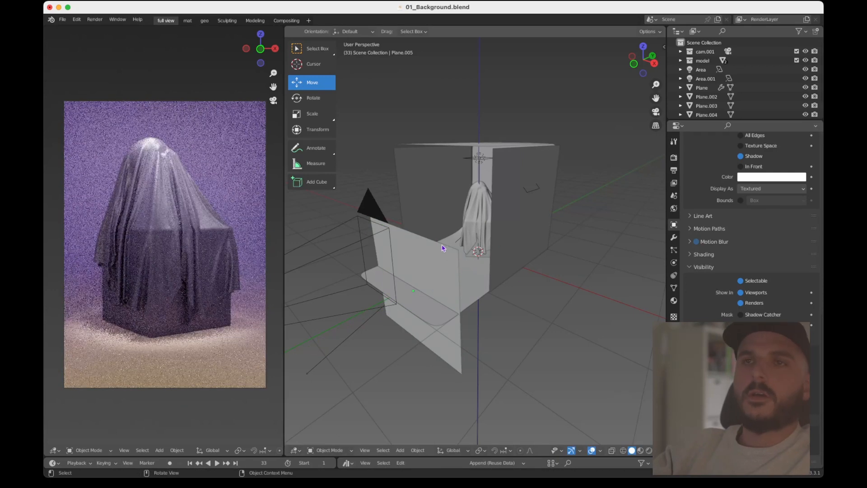
# Step: Add a Plain Axes empty at the 3D cursor at the base of the draped model and select it
pyautogui.moveTo(442, 245); pyautogui.dragTo(440, 244, button='middle')
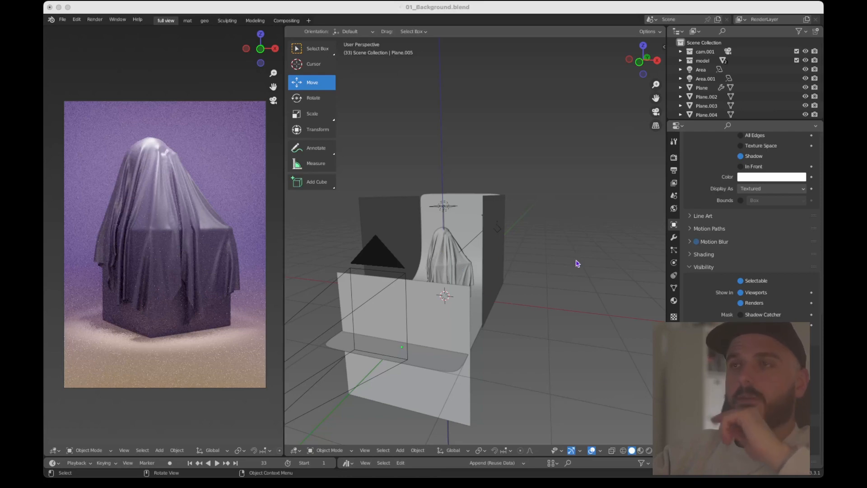
pyautogui.moveTo(538, 281); pyautogui.dragTo(520, 302, button='middle')
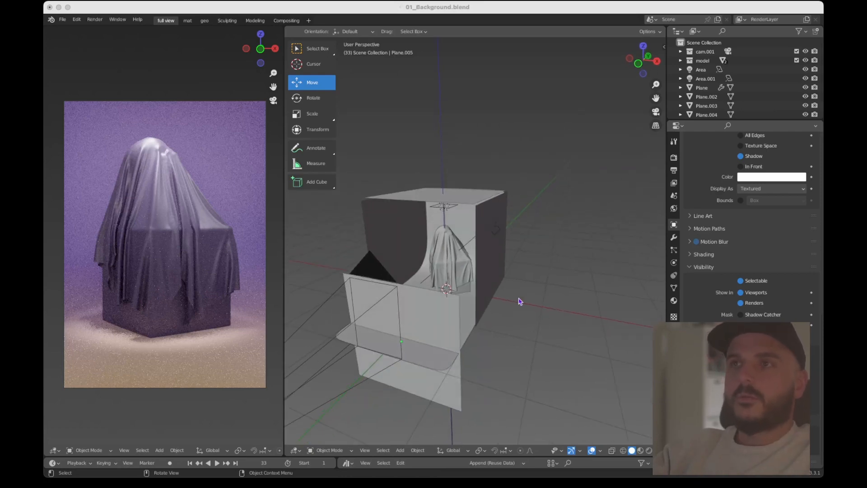
pyautogui.click(493, 273)
pyautogui.click(542, 292)
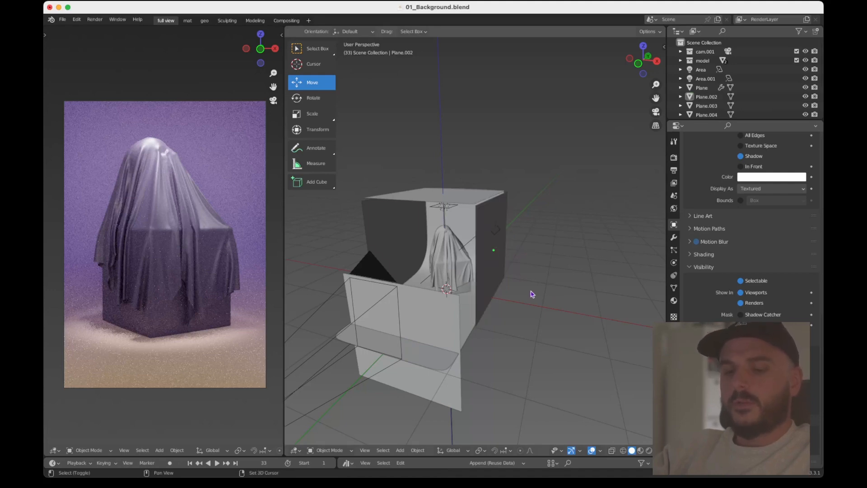
pyautogui.hotkey('shift', 'a')
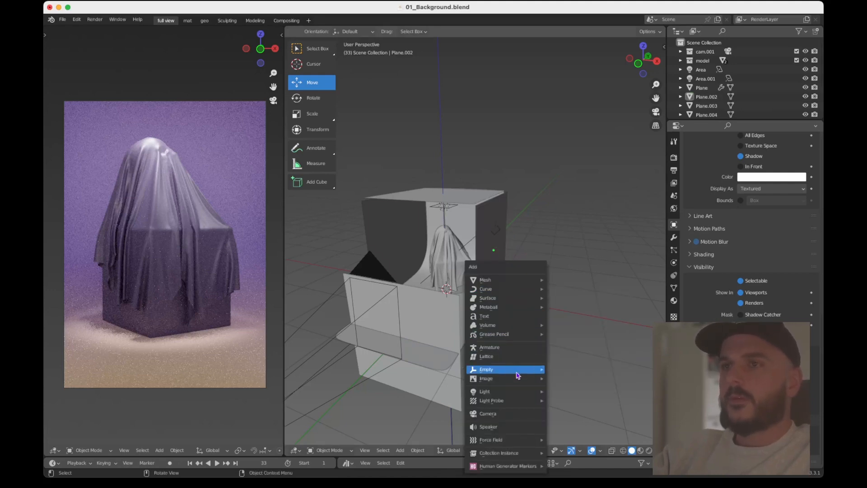
pyautogui.moveTo(518, 370)
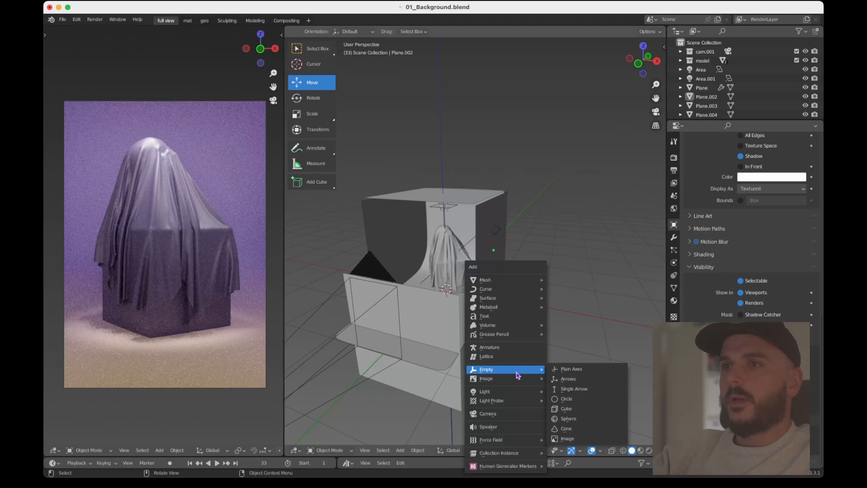
pyautogui.click(571, 371)
pyautogui.scroll(2, 513, 269)
pyautogui.scroll(1, 512, 267)
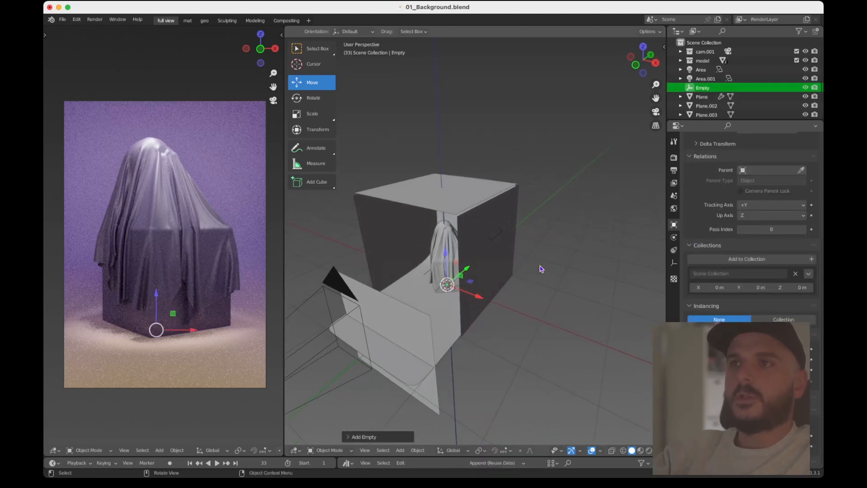
pyautogui.click(557, 266)
pyautogui.scroll(-2, 723, 77)
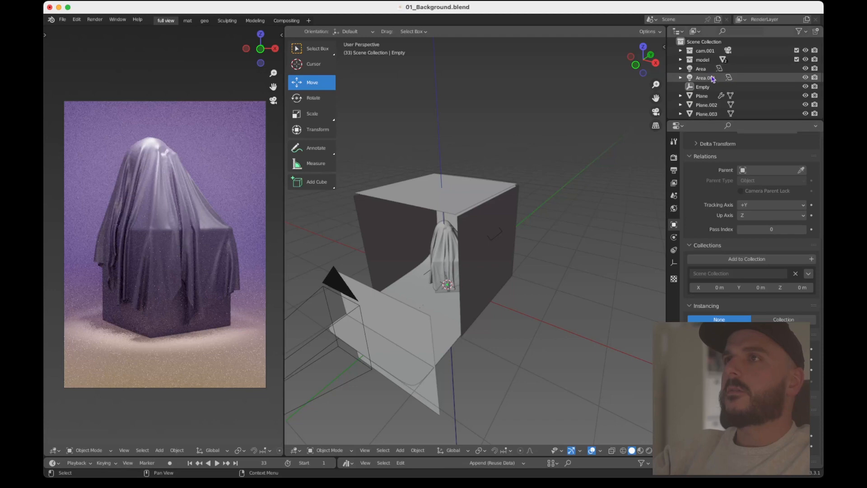
pyautogui.click(703, 75)
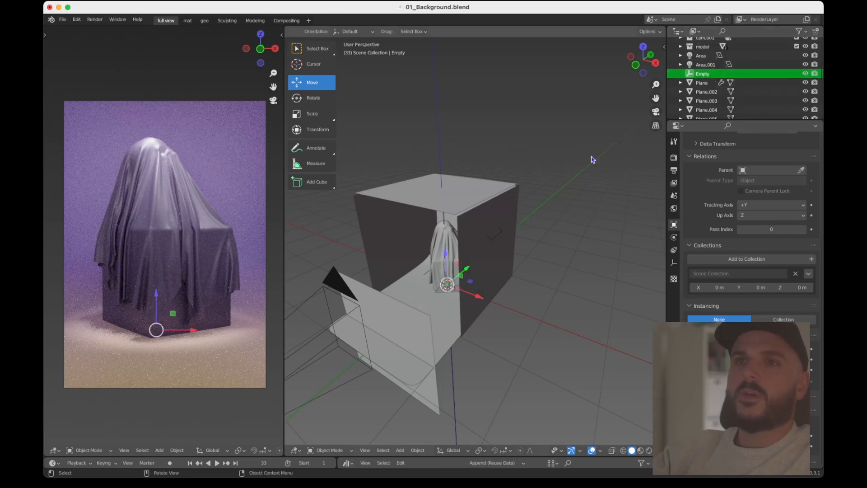
# Step: Parent the backdrop, front, wall and ceiling planes, the camera and both area lights to the empty, using the Object parent type
pyautogui.scroll(2, 480, 296)
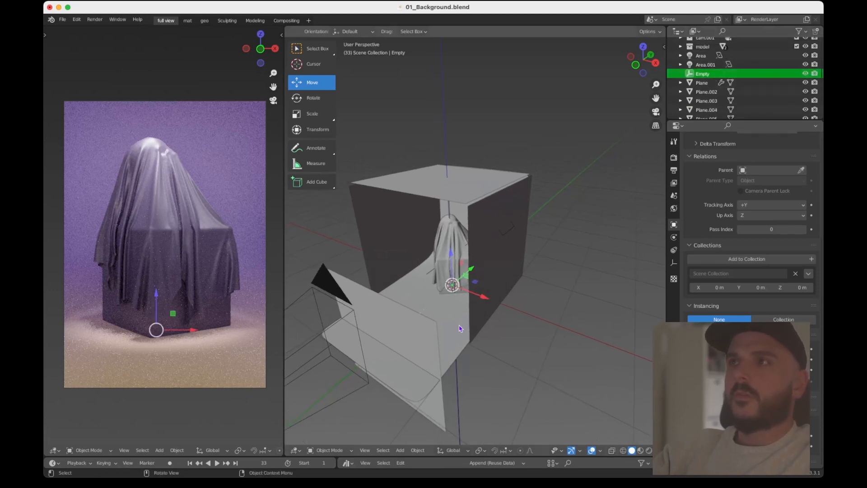
pyautogui.click(454, 345)
pyautogui.keyDown('shift'); pyautogui.click(428, 343); pyautogui.keyUp('shift')
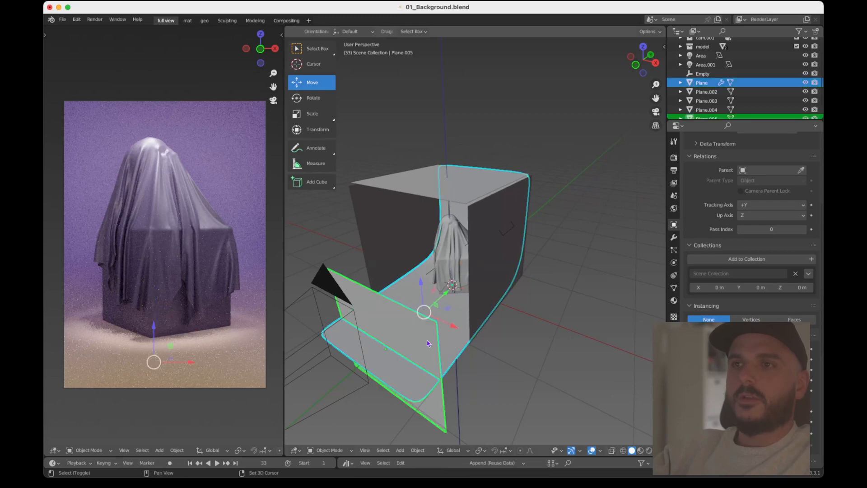
pyautogui.keyDown('shift'); pyautogui.click(499, 251); pyautogui.keyUp('shift')
pyautogui.keyDown('shift'); pyautogui.click(411, 183); pyautogui.keyUp('shift')
pyautogui.keyDown('shift'); pyautogui.click(384, 225); pyautogui.keyUp('shift')
pyautogui.moveTo(329, 226); pyautogui.dragTo(352, 219, button='middle')
pyautogui.keyDown('shift'); pyautogui.click(355, 329); pyautogui.keyUp('shift')
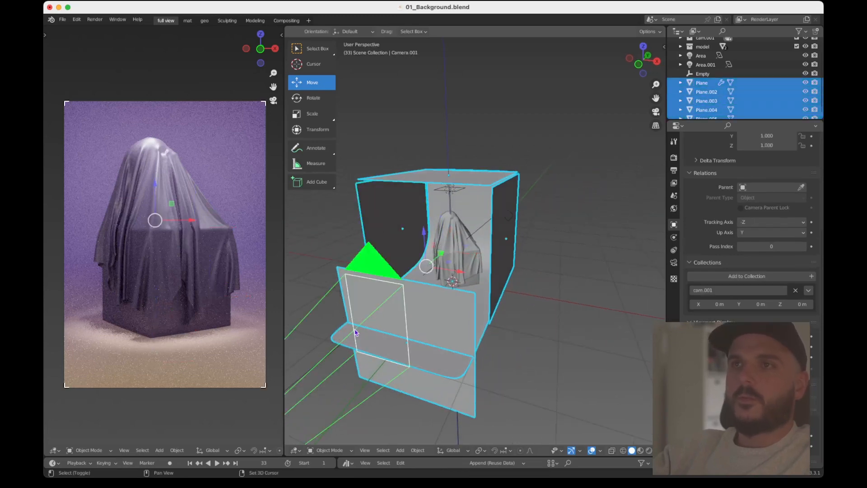
pyautogui.keyDown('shift'); pyautogui.click(454, 193); pyautogui.keyUp('shift')
pyautogui.keyDown('shift'); pyautogui.click(512, 220); pyautogui.keyUp('shift')
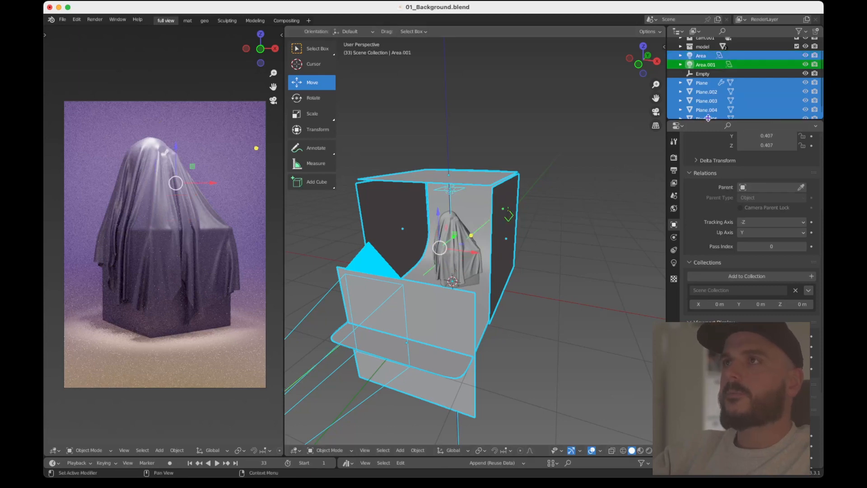
pyautogui.scroll(2, 704, 94)
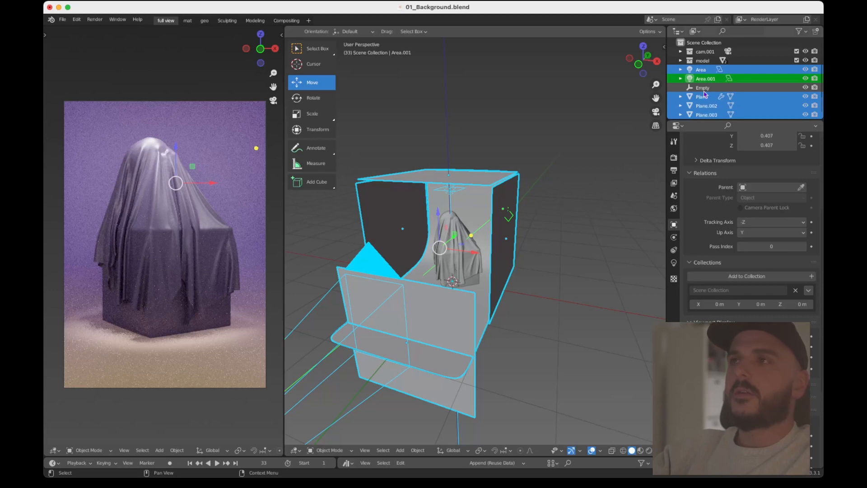
pyautogui.keyDown('ctrl'); pyautogui.click(703, 88); pyautogui.keyUp('ctrl')
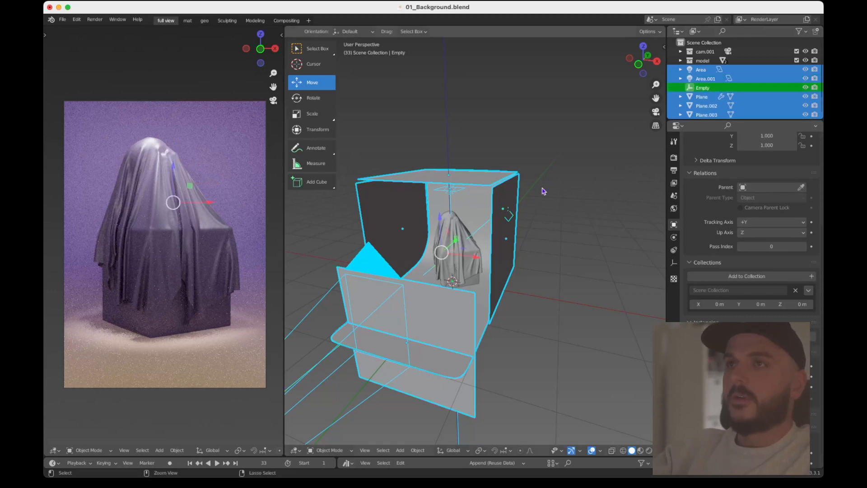
pyautogui.rightClick(543, 191)
pyautogui.moveTo(544, 280)
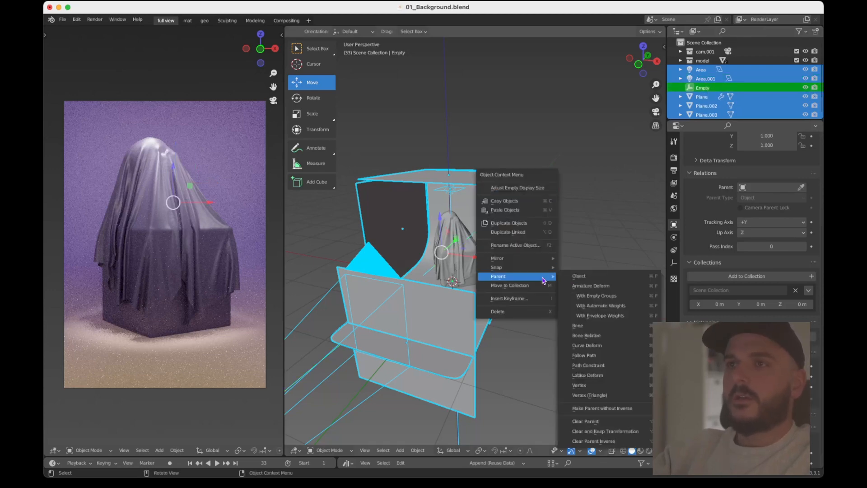
pyautogui.click(588, 279)
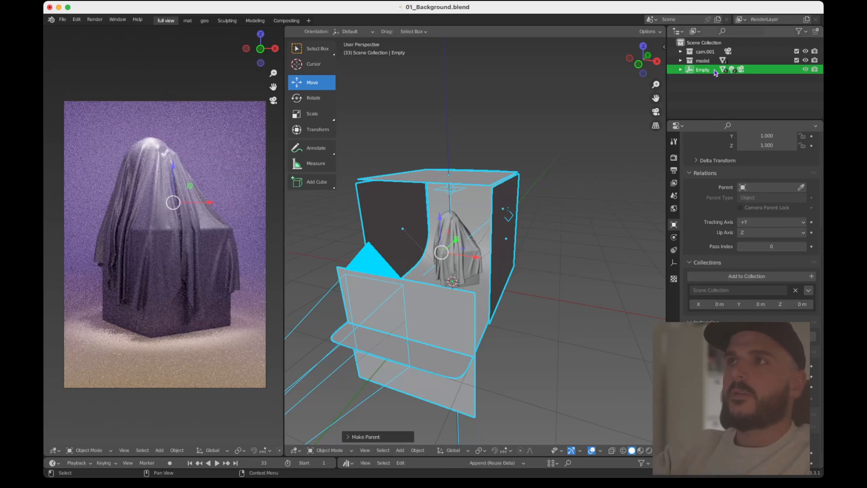
# Step: Select only the parent empty, reveal its children, and try rotating the whole set around the model in top view
pyautogui.click(701, 71)
pyautogui.click(680, 70)
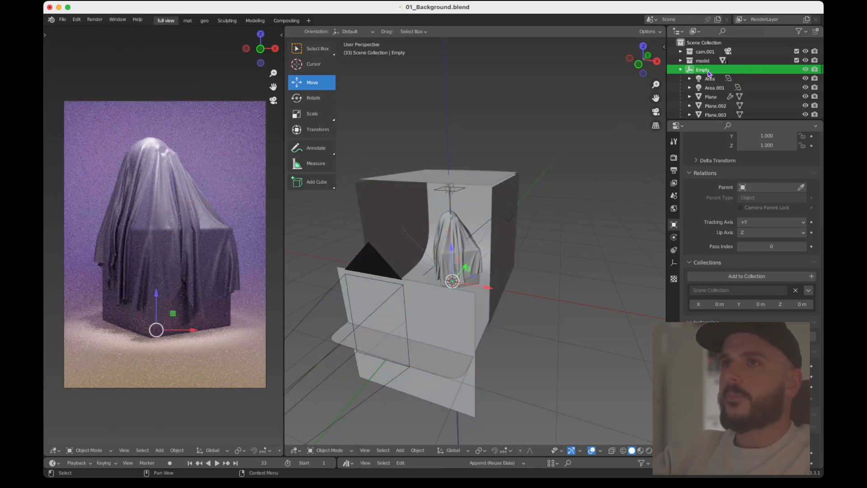
pyautogui.click(643, 46)
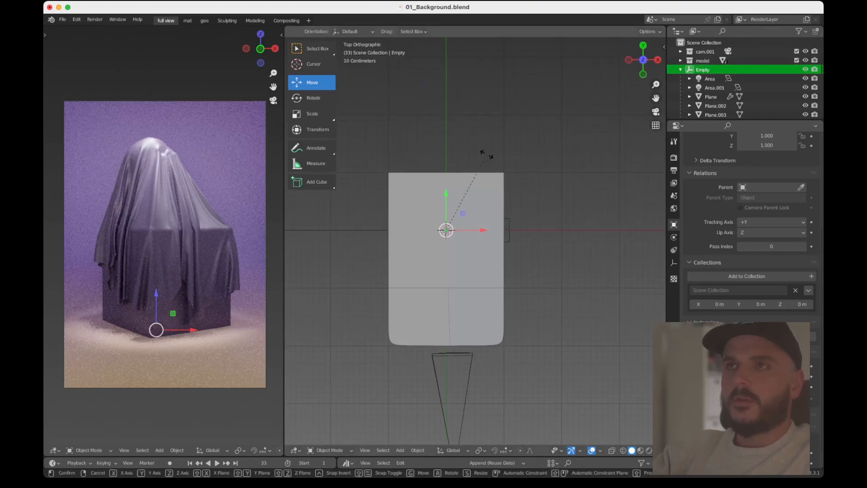
pyautogui.press('r')
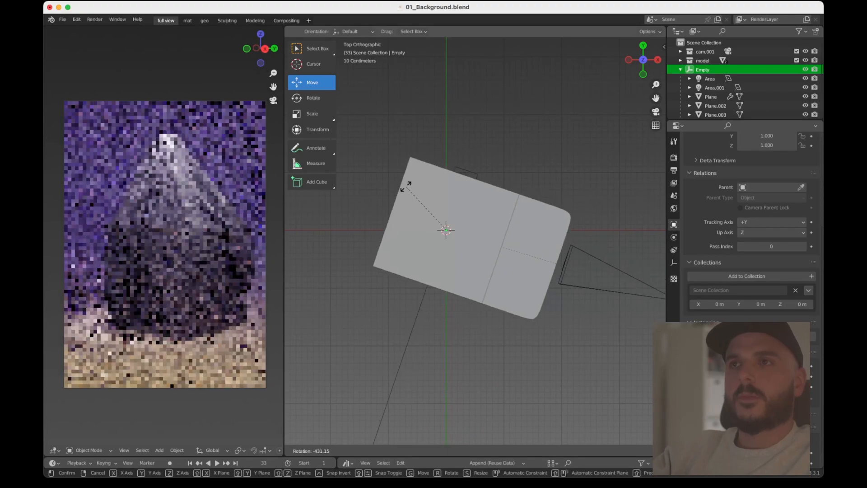
pyautogui.rightClick(404, 186)
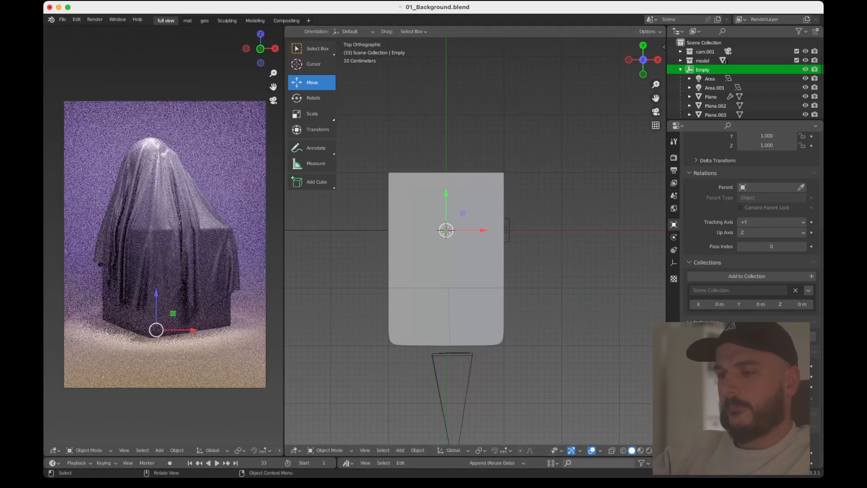
pyautogui.press('super+Tab')
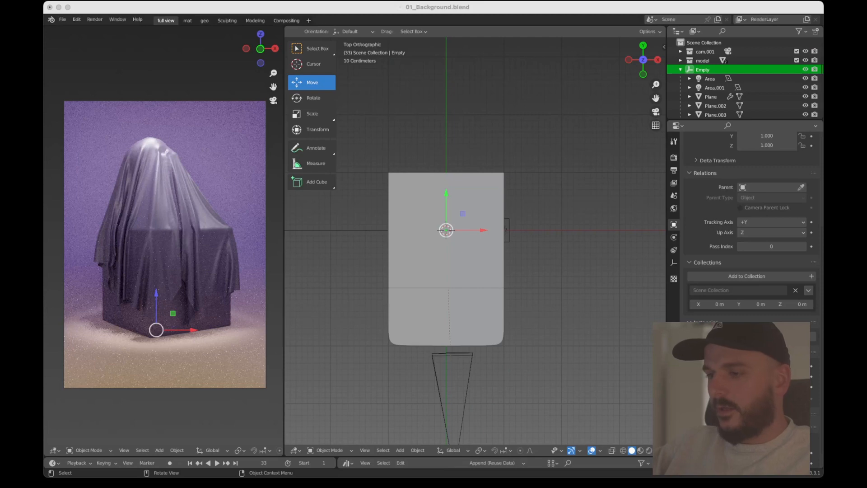